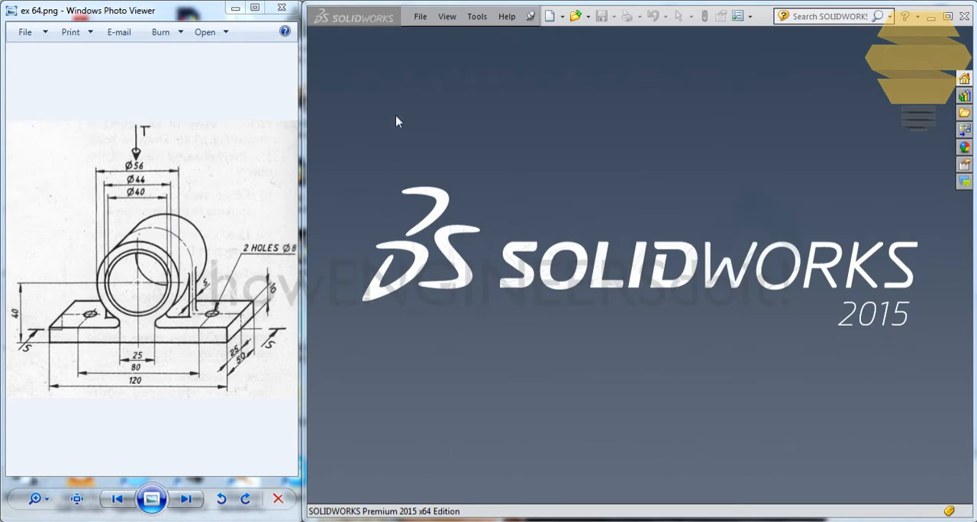
Create a new part document from the part template in the Tutorial template set
left_click(447, 17)
left_click(419, 16)
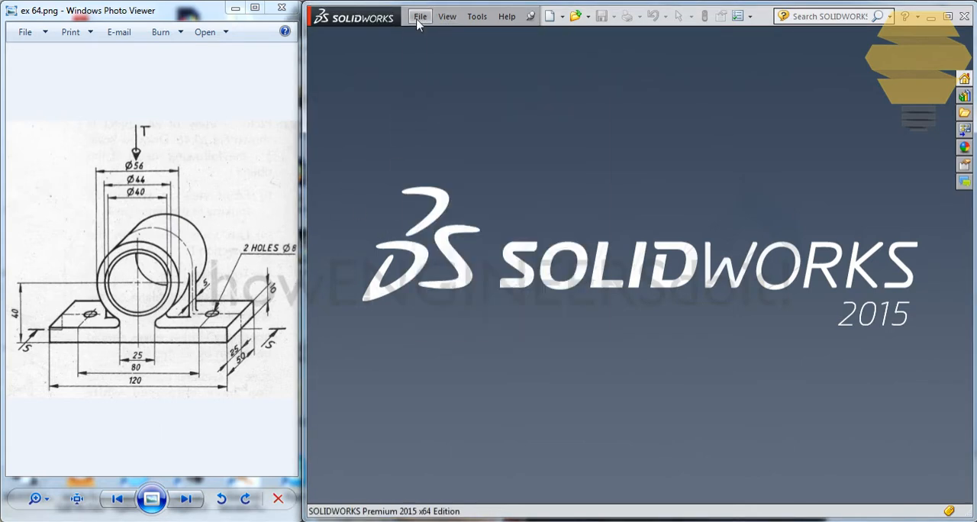
left_click(420, 16)
left_click(443, 36)
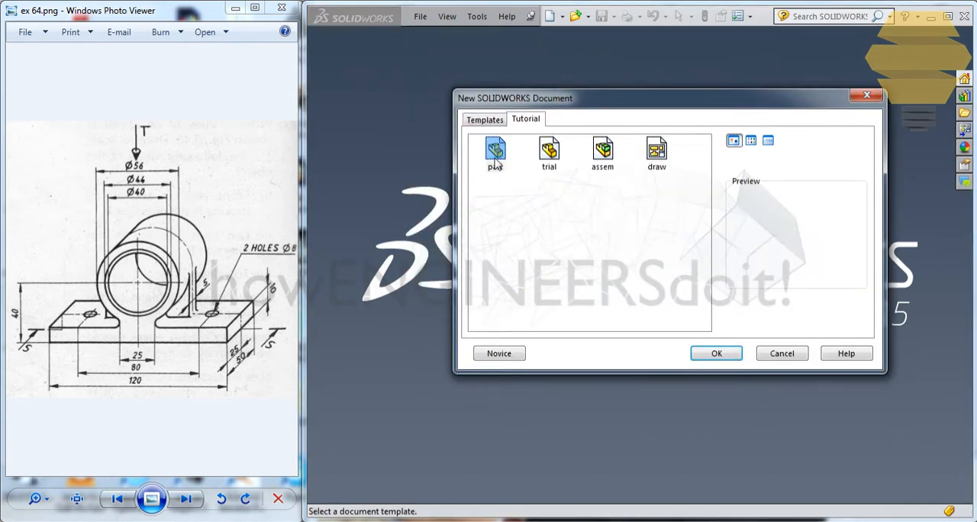
double_click(494, 156)
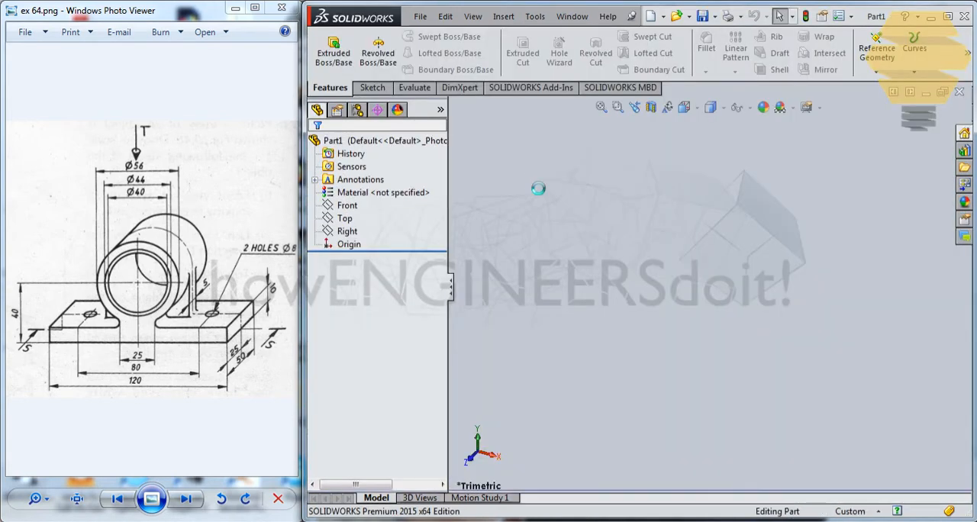
Start a sketch on the Top plane and draw a center rectangle about 137 by 64 mm centred on the origin
left_click(384, 89)
left_click(326, 46)
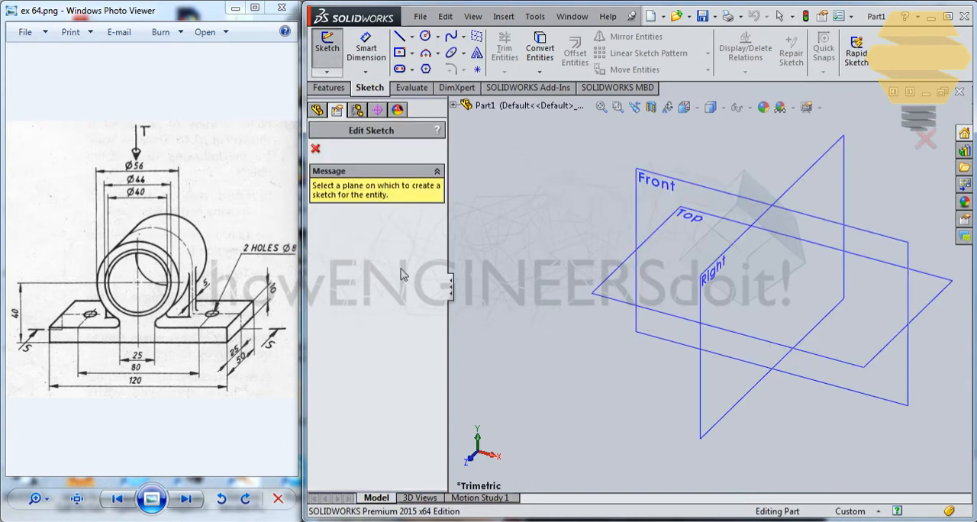
left_click(607, 292)
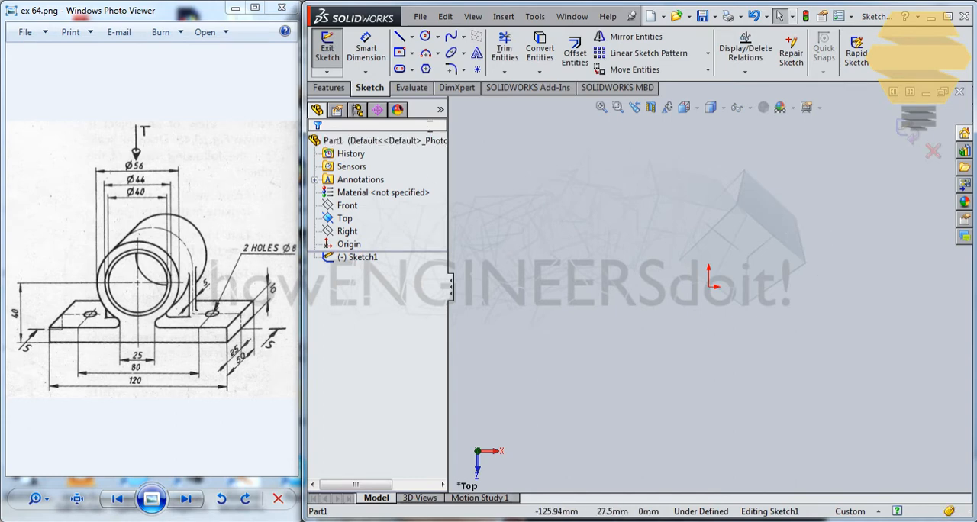
left_click(400, 53)
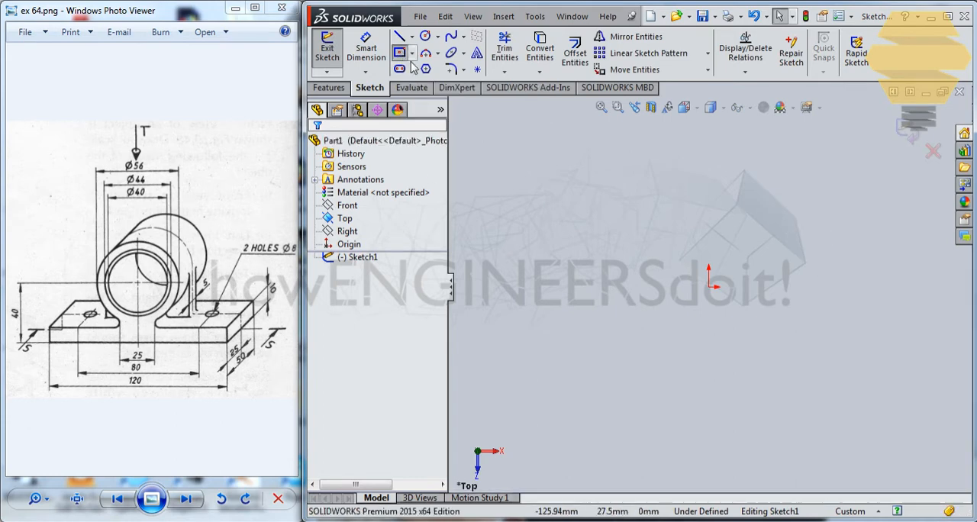
left_click(708, 288)
left_click(848, 212)
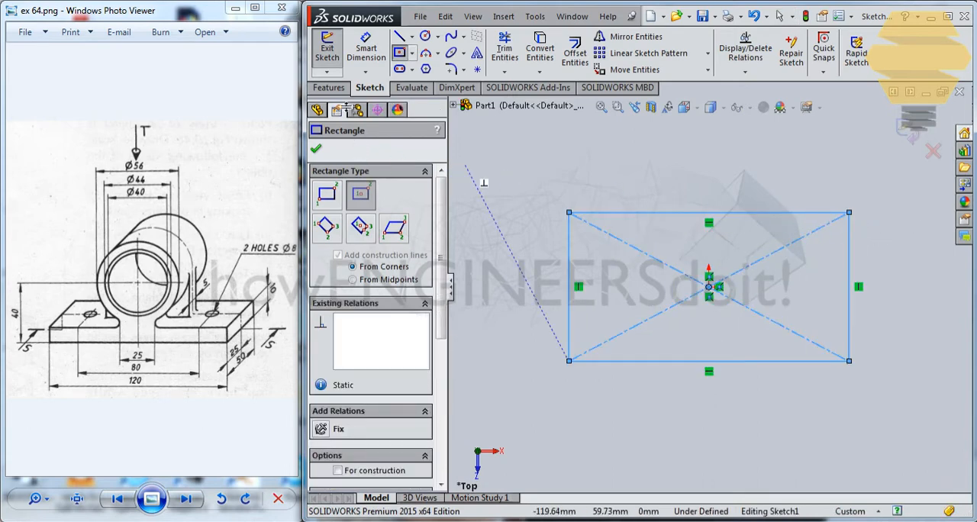
Dimension the rectangle to 120 mm long and 50 mm wide
left_click(367, 50)
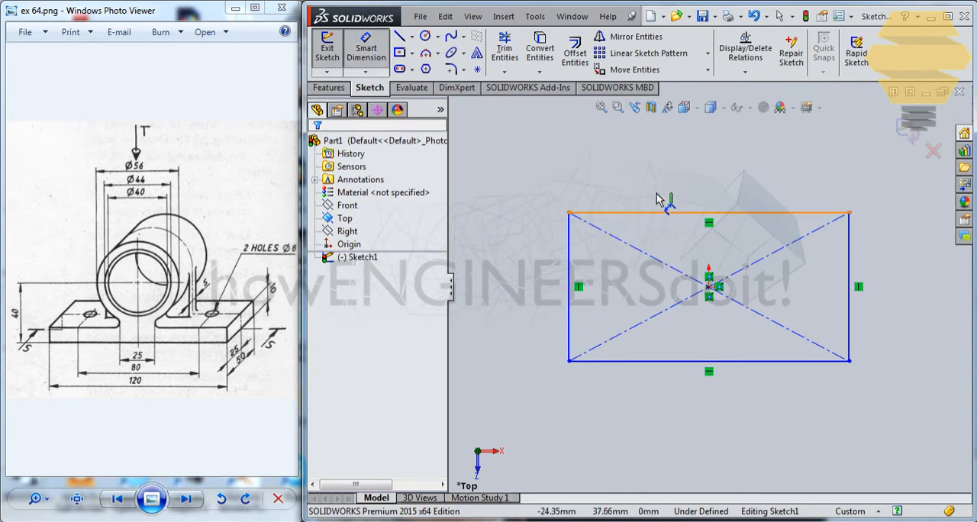
left_click(678, 212)
left_click(687, 187)
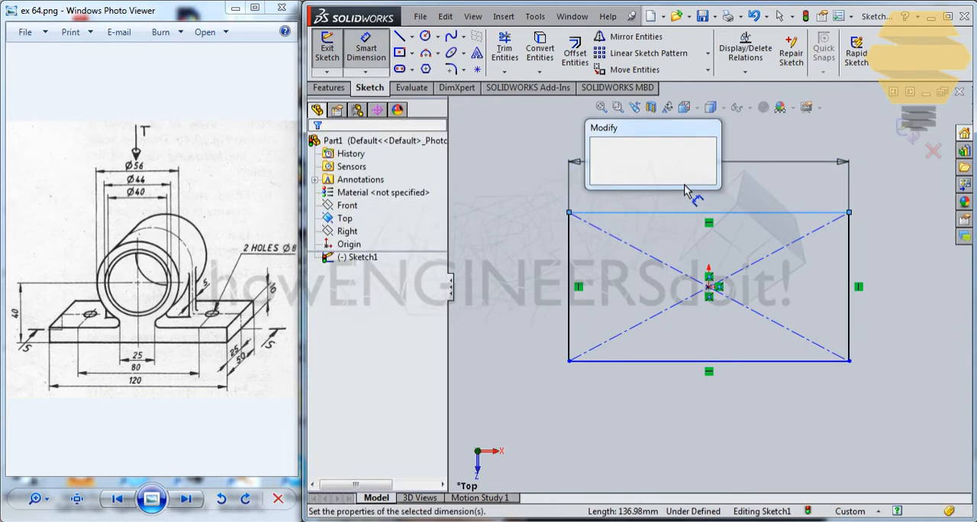
type("120")
key("Return")
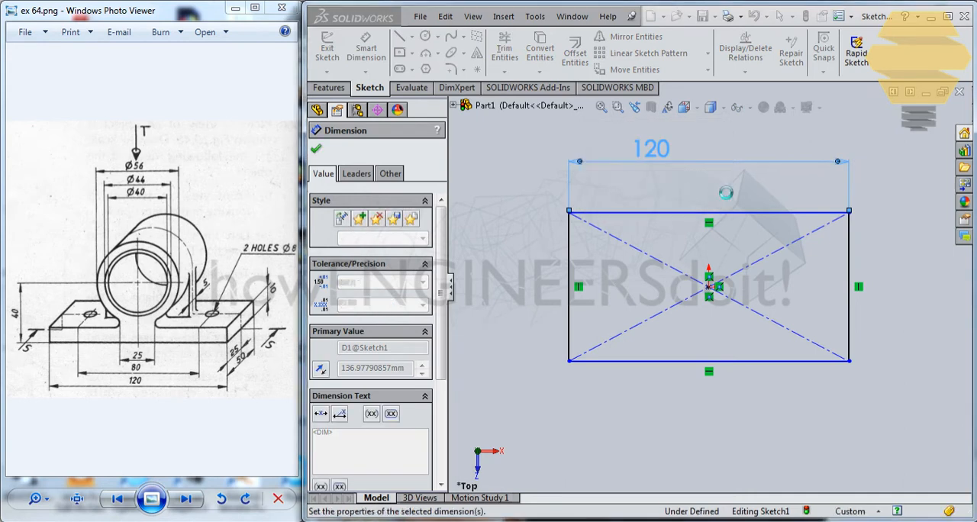
left_click(570, 265)
left_click(532, 262)
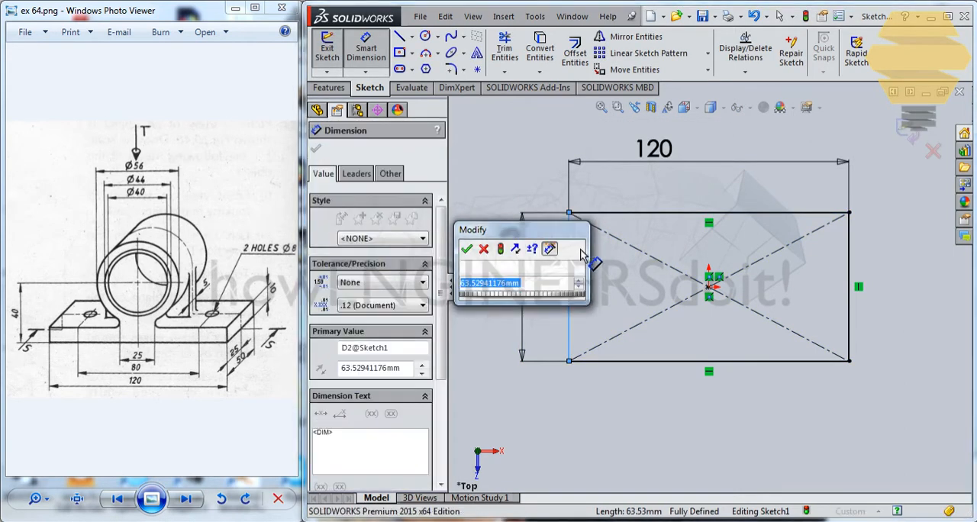
type("50")
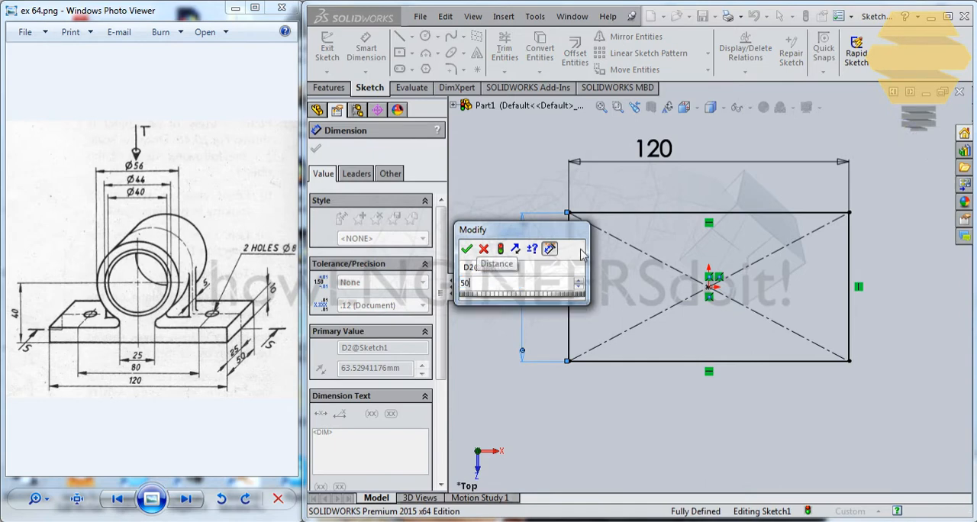
key("Return")
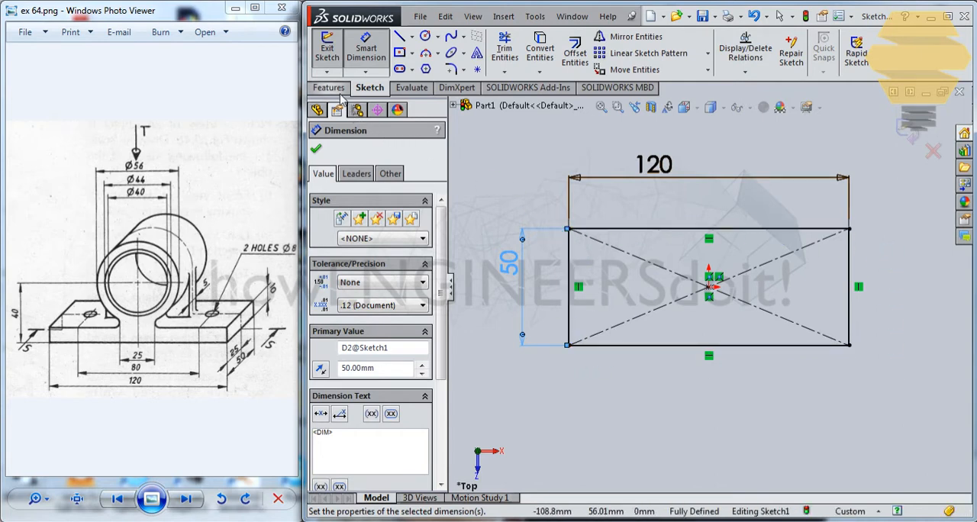
Close the rectangle sketch and extrude it 10 mm upward as a blind boss to form the base plate
left_click(908, 130)
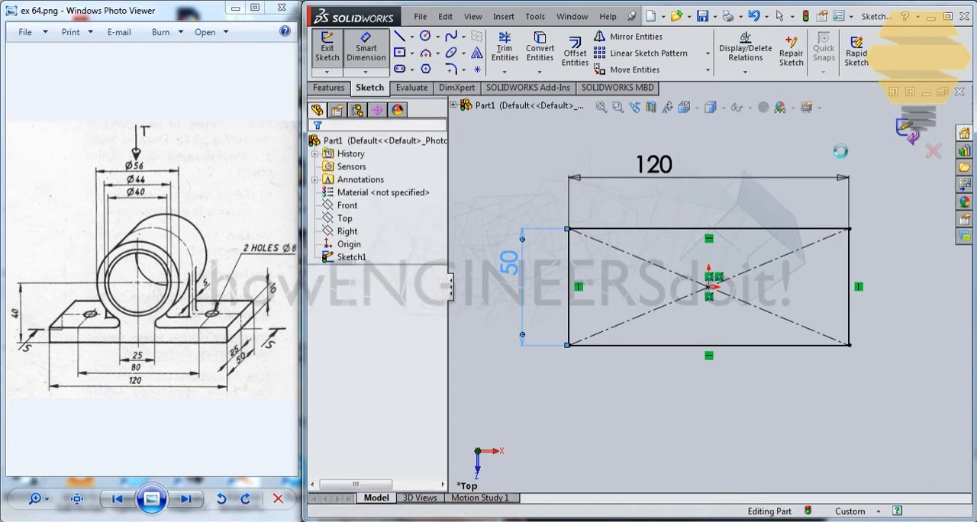
left_click(330, 54)
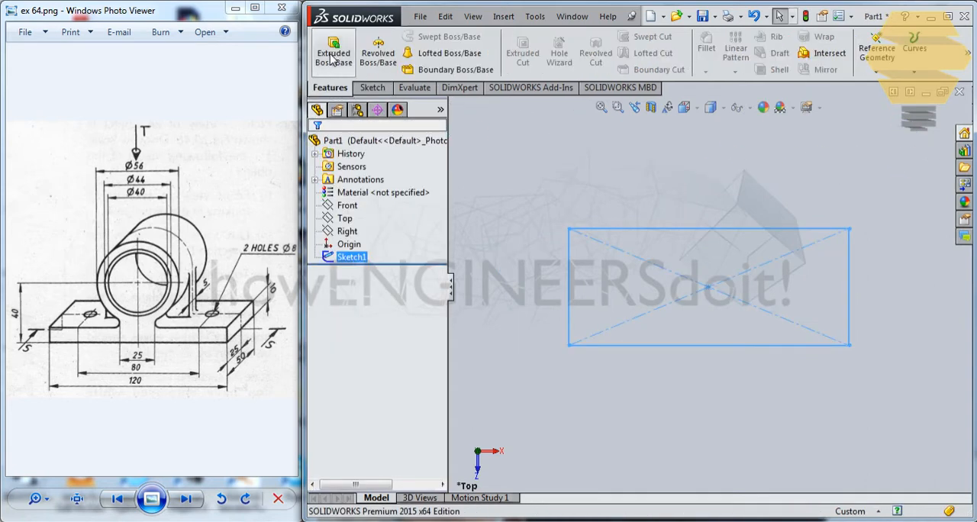
left_click(333, 55)
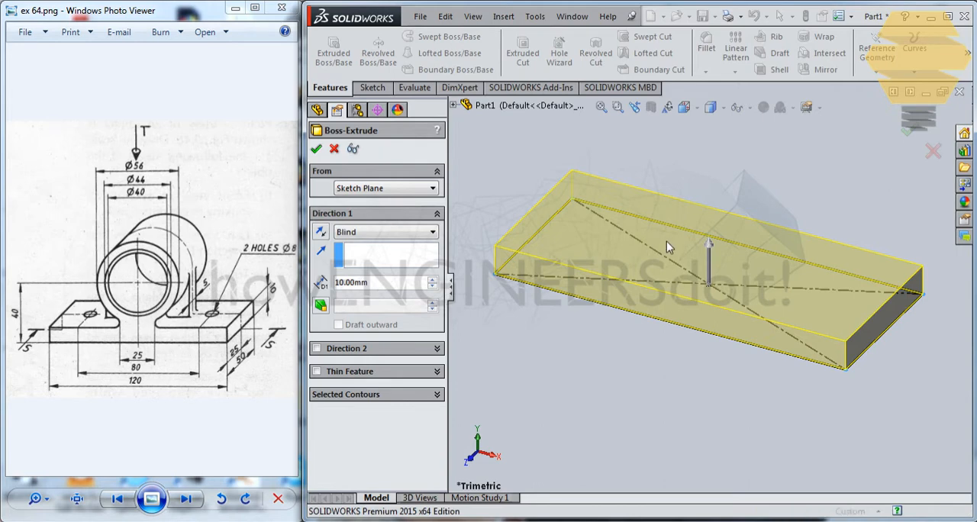
key("Return")
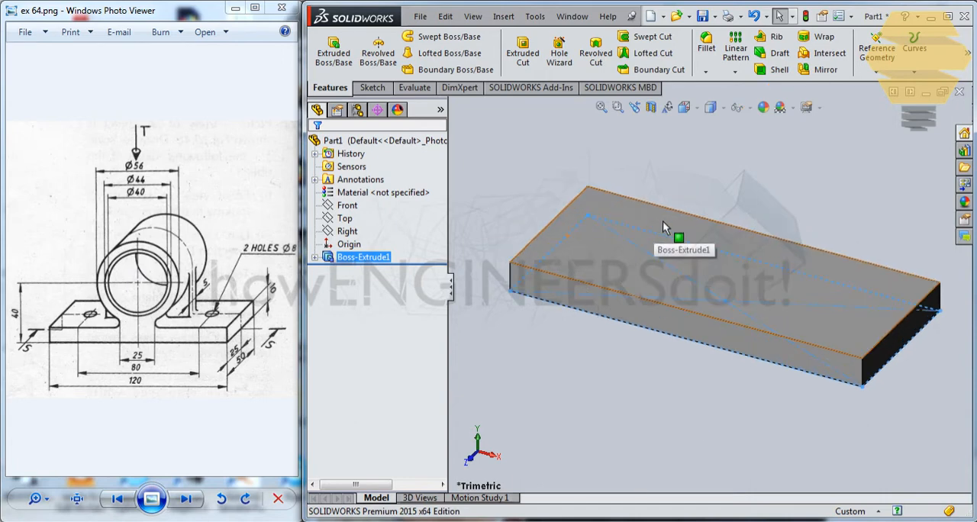
scroll(692, 205, "up", 3)
scroll(691, 211, "down", 5)
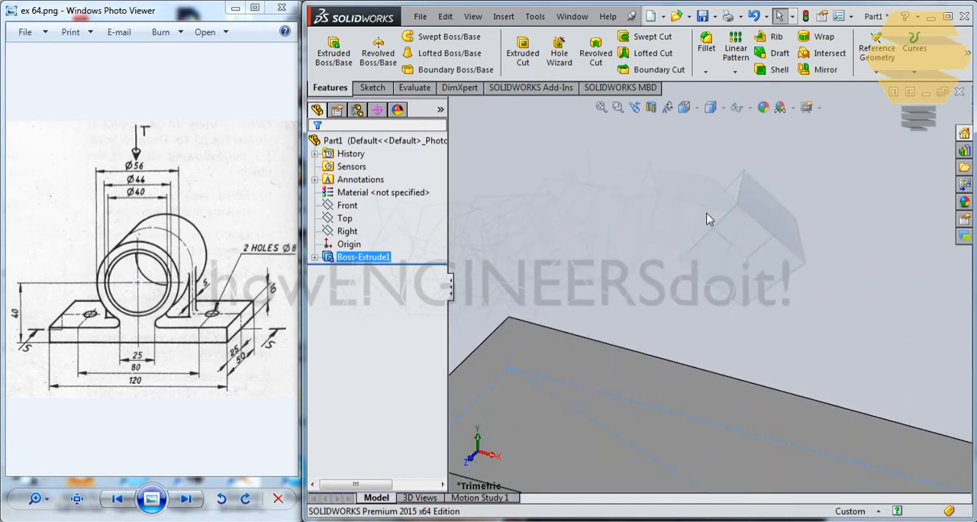
left_click(372, 87)
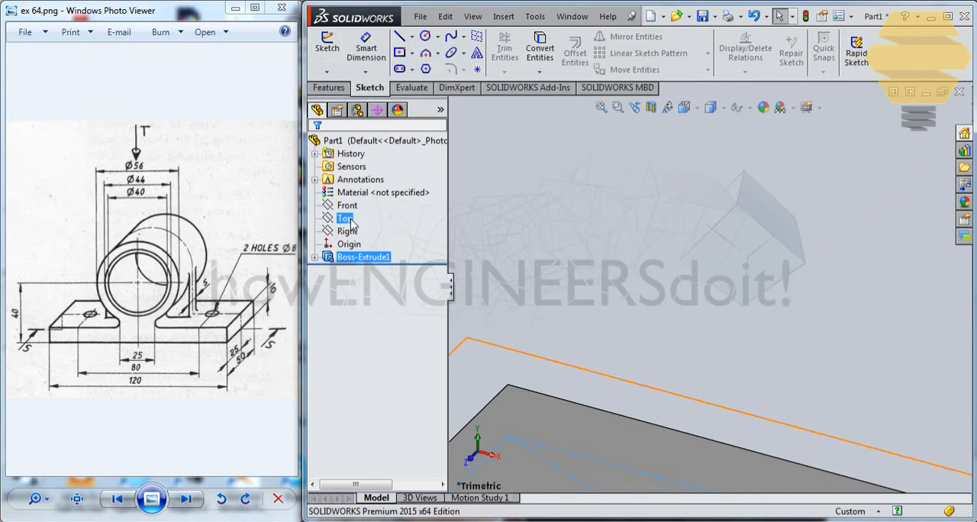
middle_click_drag(587, 273, 645, 290, "ctrl")
scroll(644, 290, "up", 1)
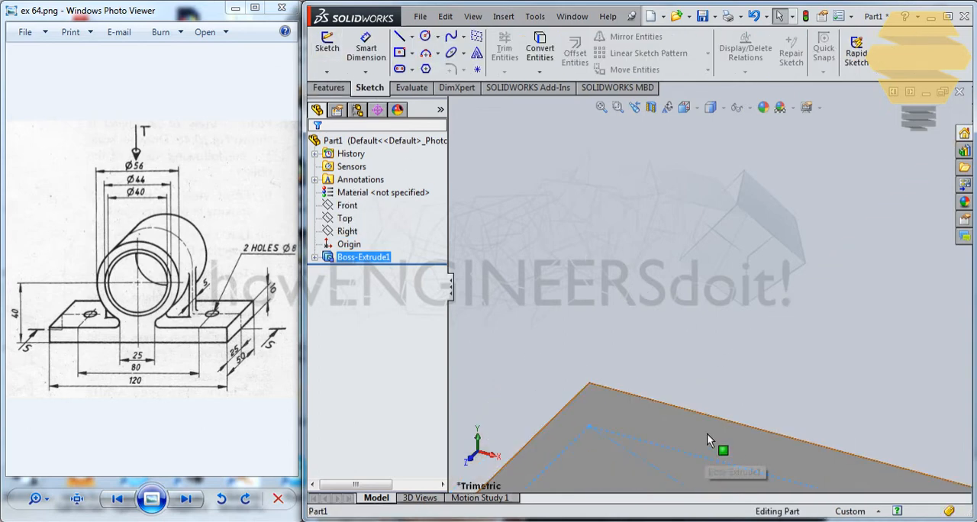
left_click(706, 434)
left_click(729, 367)
scroll(717, 341, "up", 1)
scroll(718, 342, "up", 1)
scroll(718, 342, "down", 1)
scroll(718, 341, "up", 2)
scroll(718, 342, "down", 3)
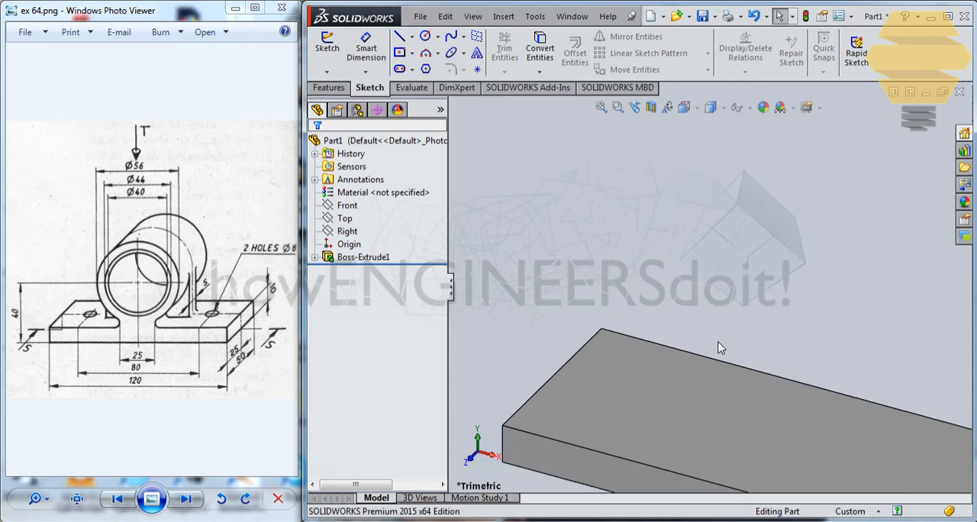
scroll(718, 341, "up", 2)
scroll(717, 342, "down", 3)
scroll(718, 375, "up", 2)
middle_click_drag(718, 377, 740, 385)
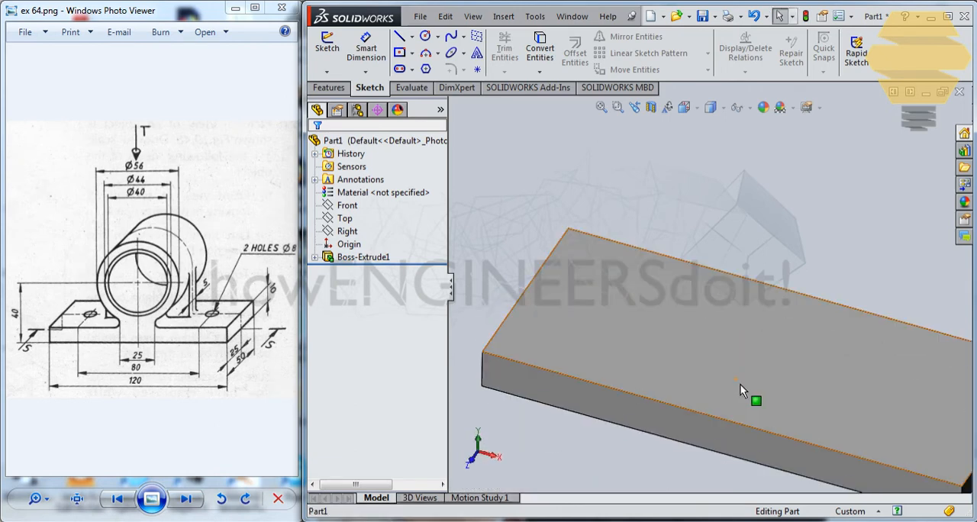
Sketch two concentric circles, about 28 and 41 mm in diameter, on the Front plane, centred about 32 mm directly above the origin
left_click(344, 218)
left_click(347, 205)
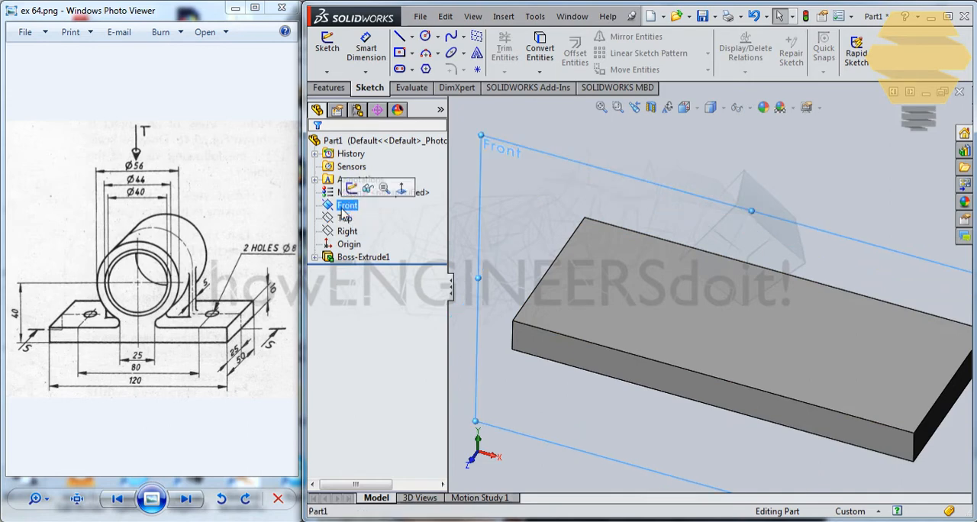
left_click(351, 188)
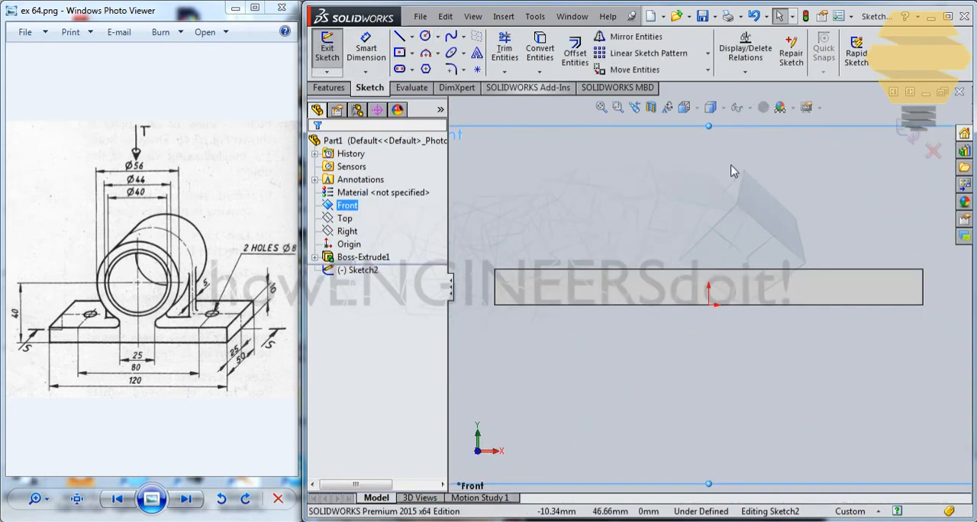
left_click(425, 36)
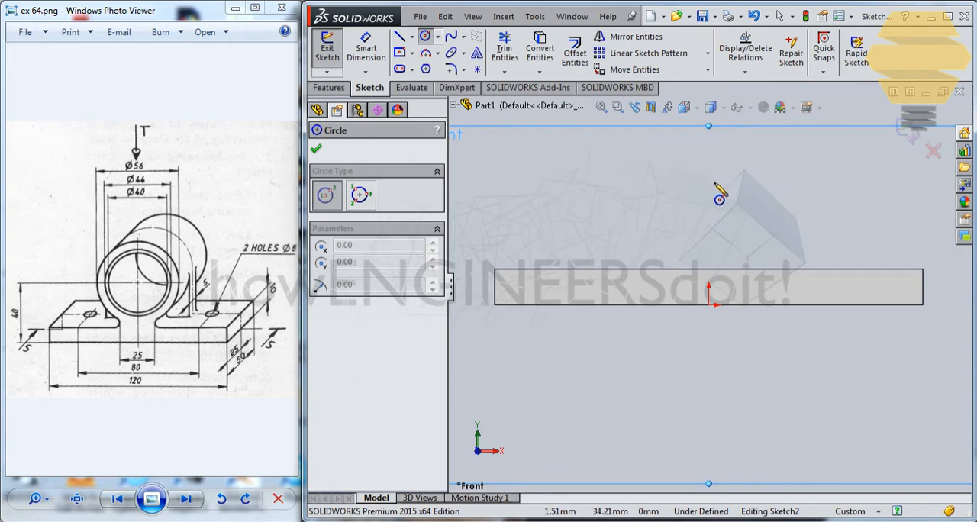
left_click(708, 188)
left_click(755, 176)
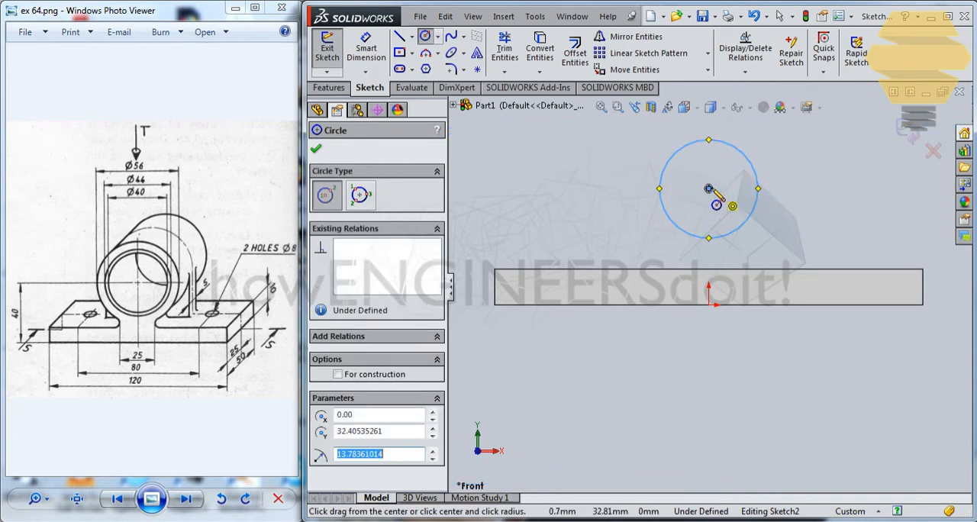
key("Escape")
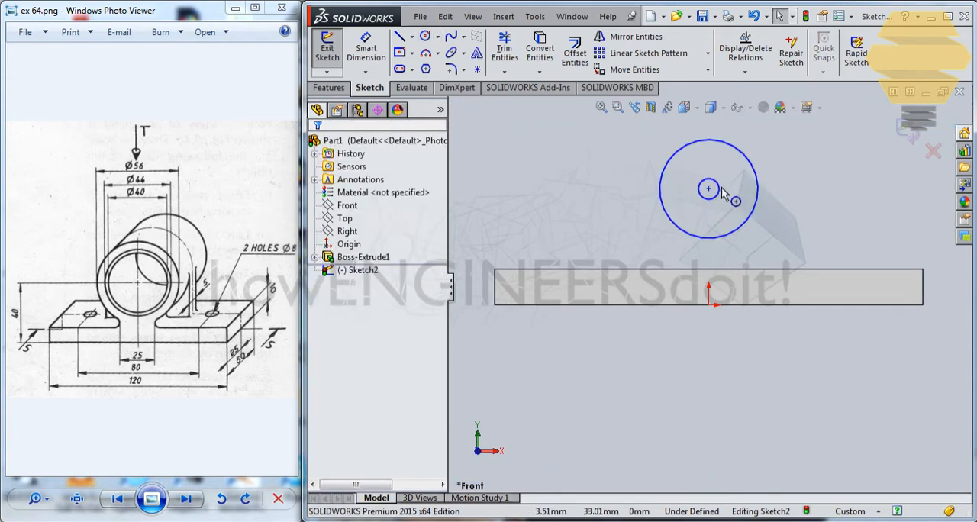
left_click_drag(722, 187, 781, 172)
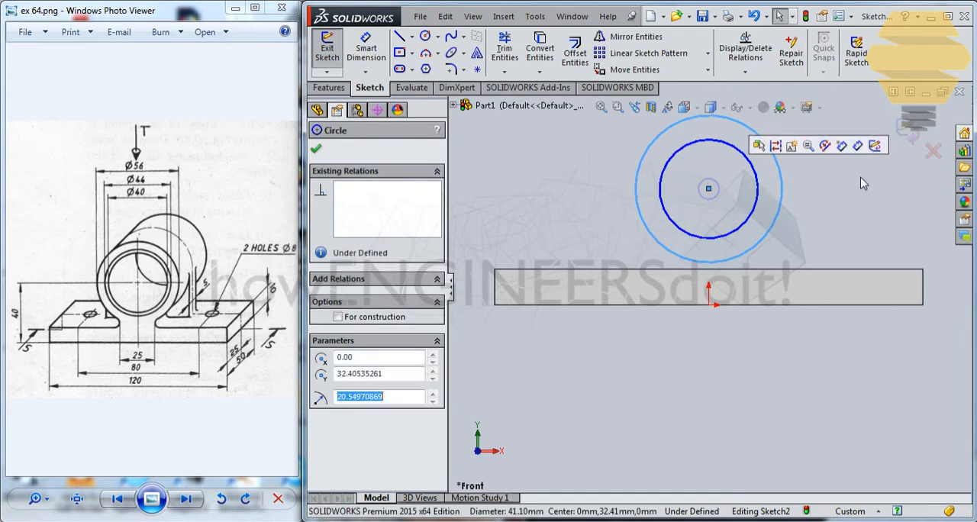
left_click(838, 181)
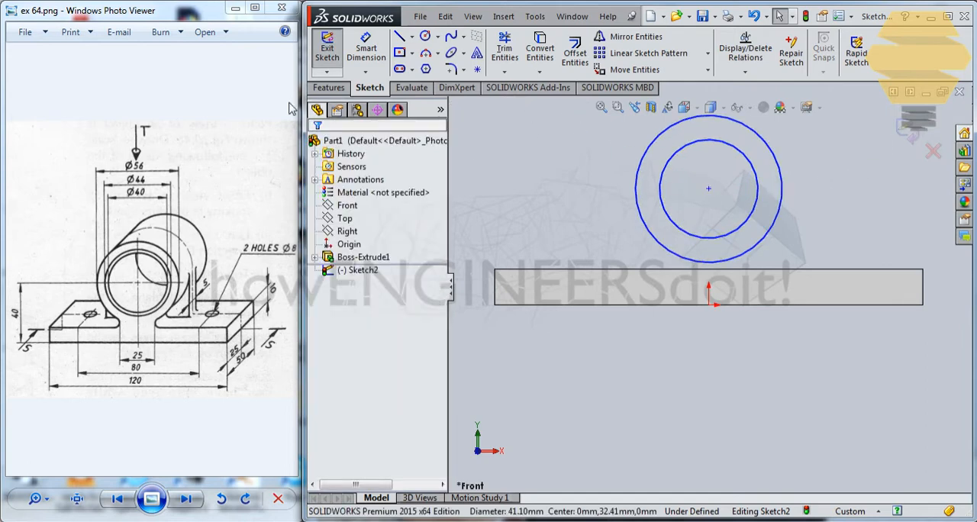
Dimension the outer circle to 56 mm diameter and the inner circle to 44 mm diameter
left_click(366, 49)
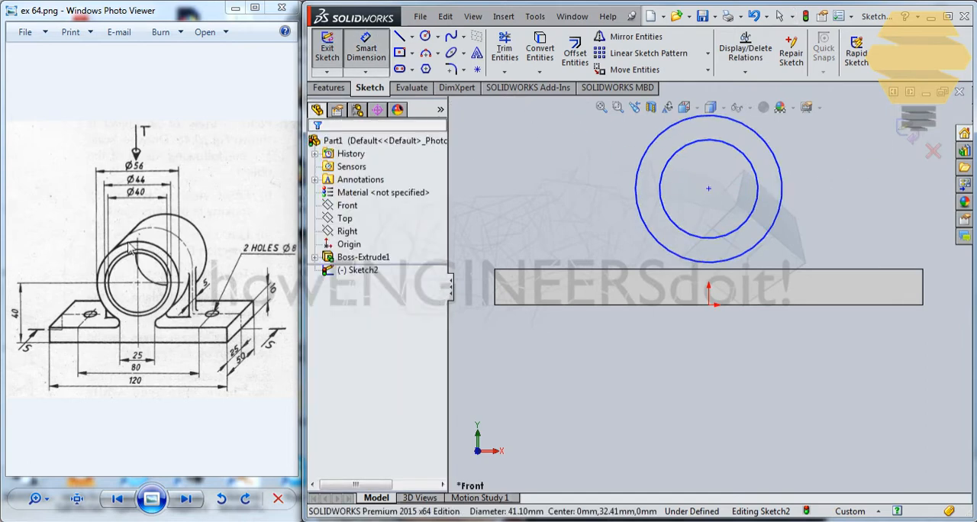
left_click(780, 172)
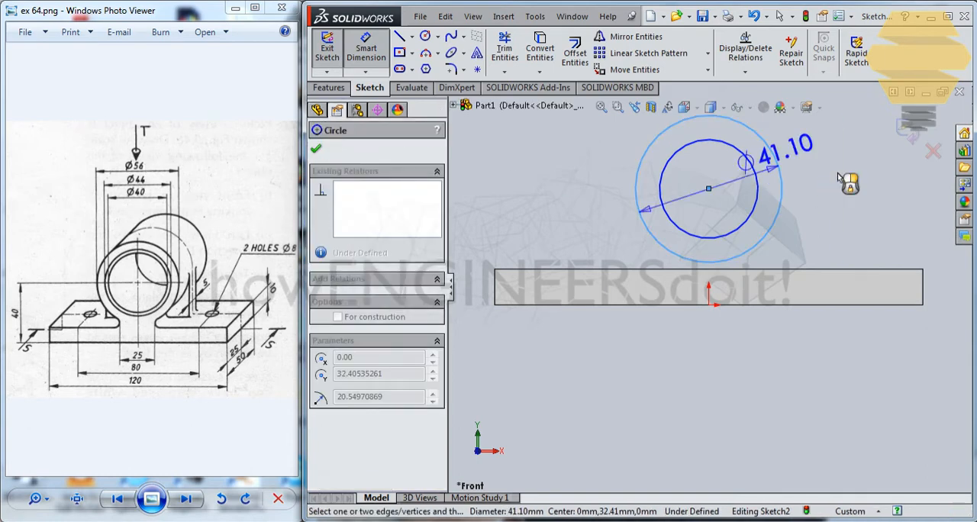
left_click(841, 183)
type("56")
key("Return")
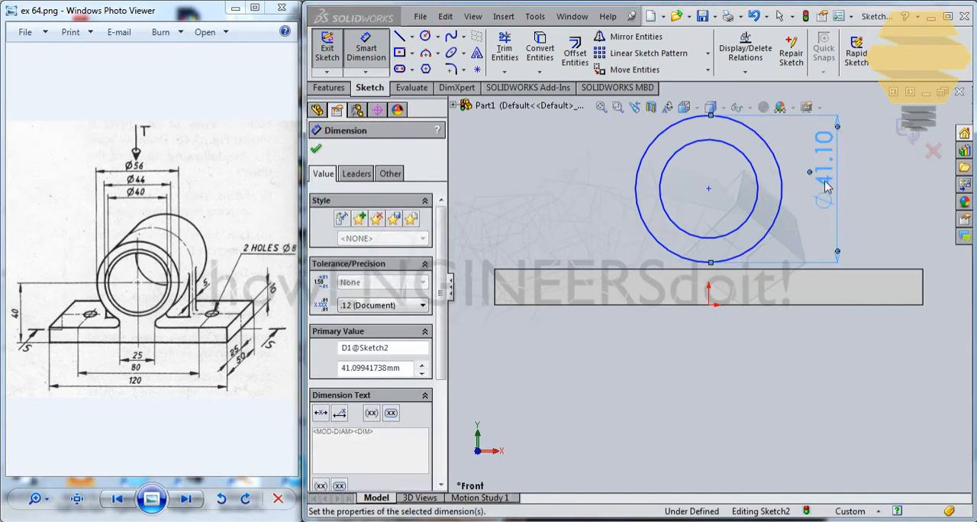
left_click(677, 153)
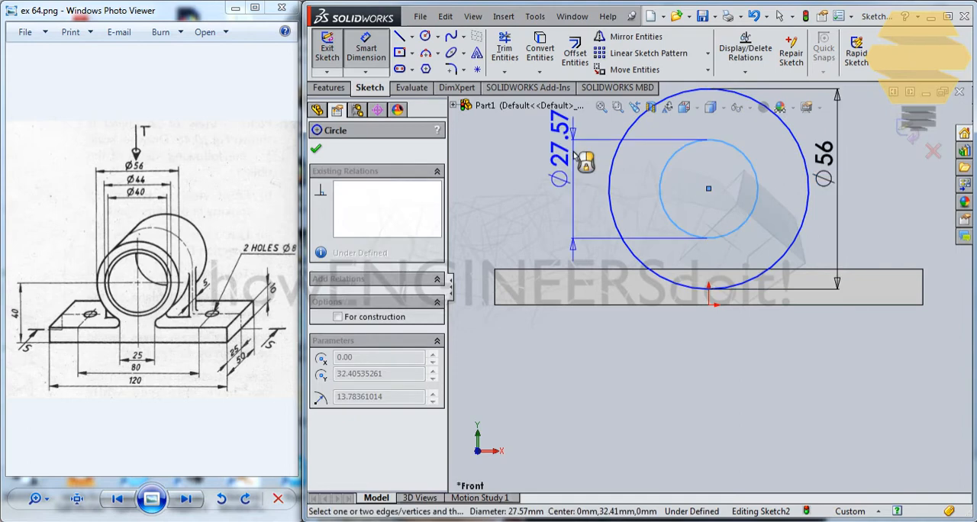
left_click(575, 155)
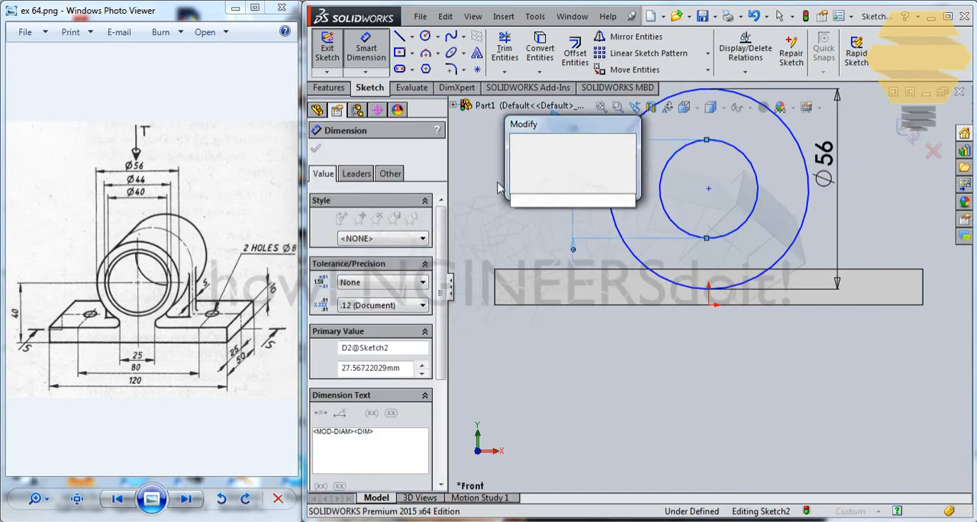
type("44")
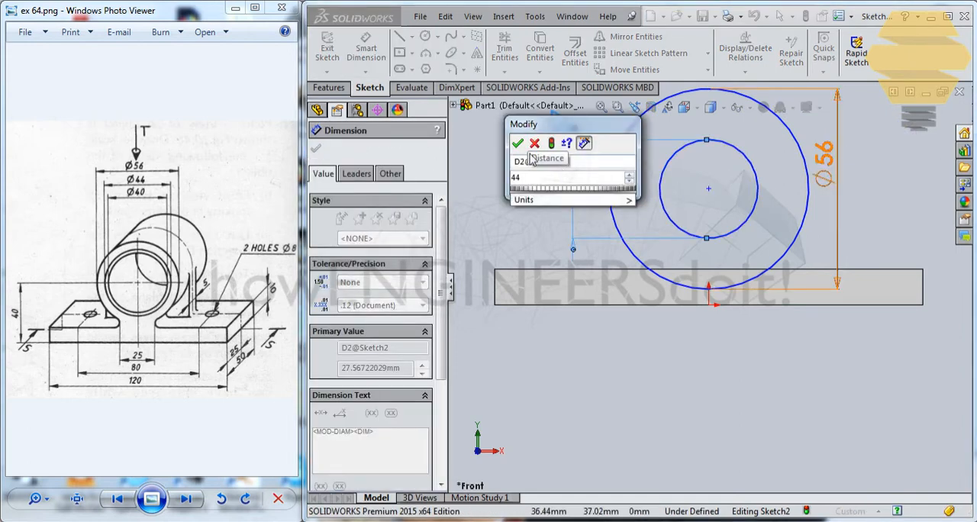
left_click(517, 144)
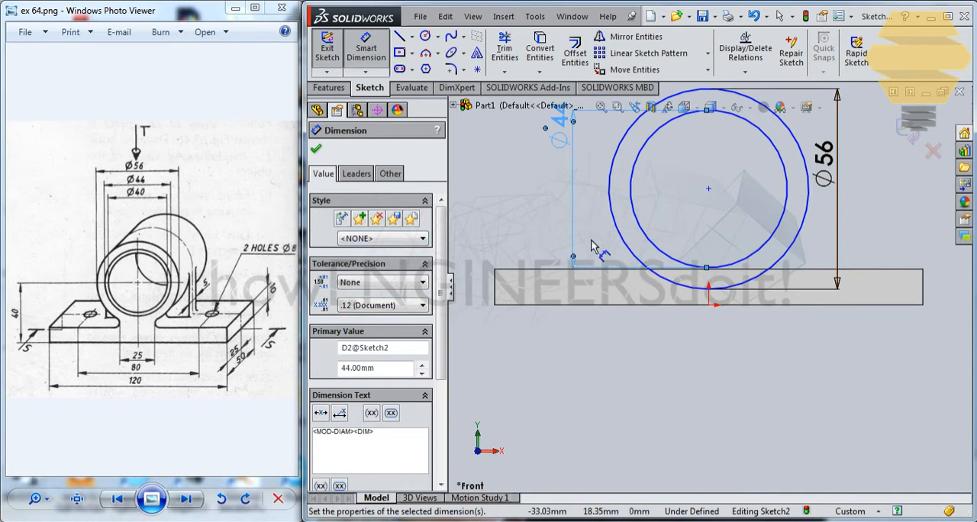
Dimension the height of the circles' centre above the base plate's bottom edge to 40 mm
left_click(372, 55)
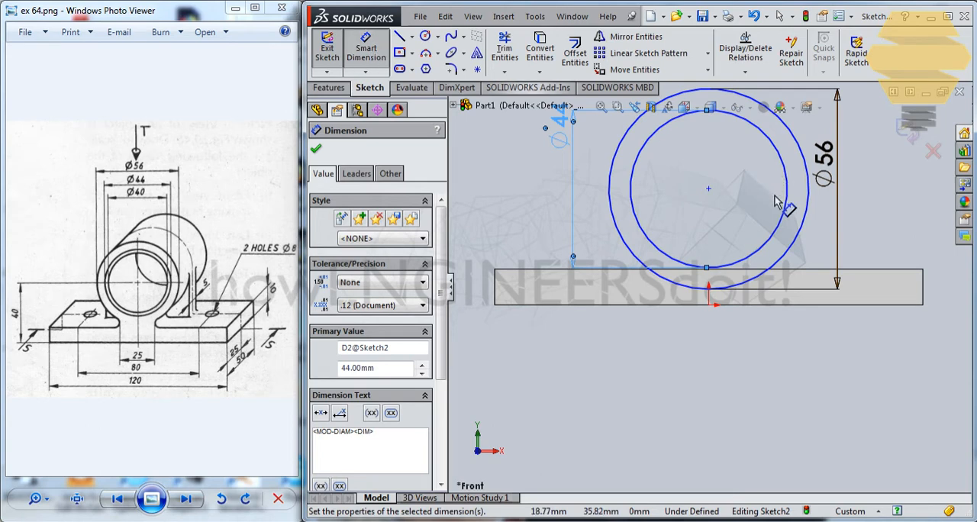
left_click(708, 189)
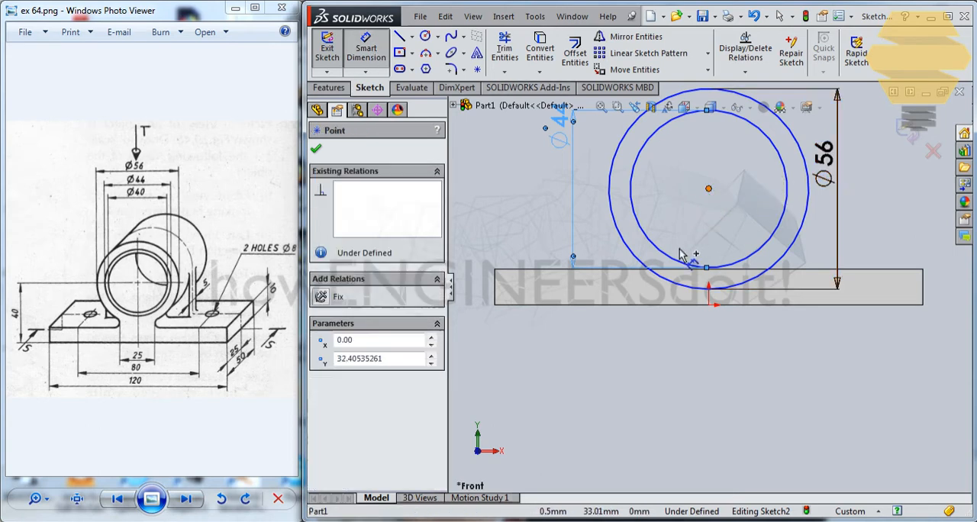
left_click(669, 304)
left_click(479, 259)
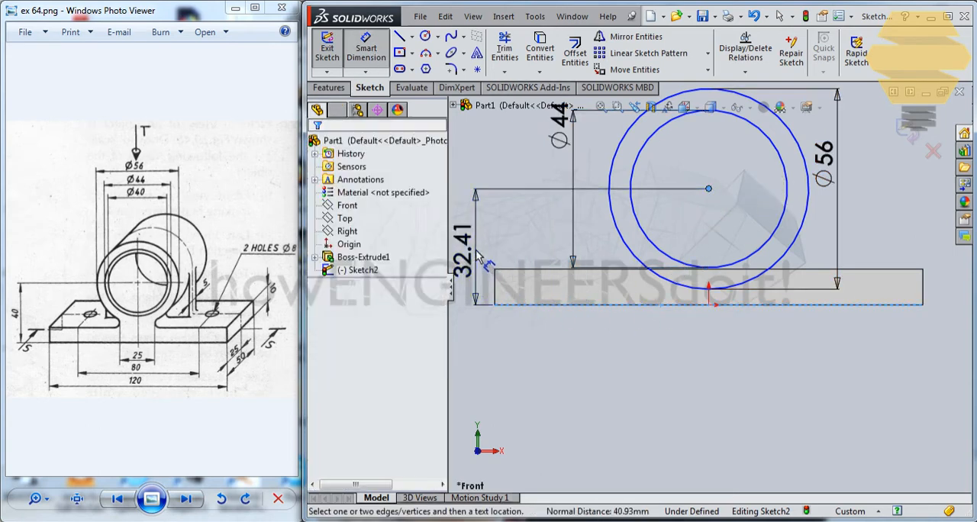
type("40")
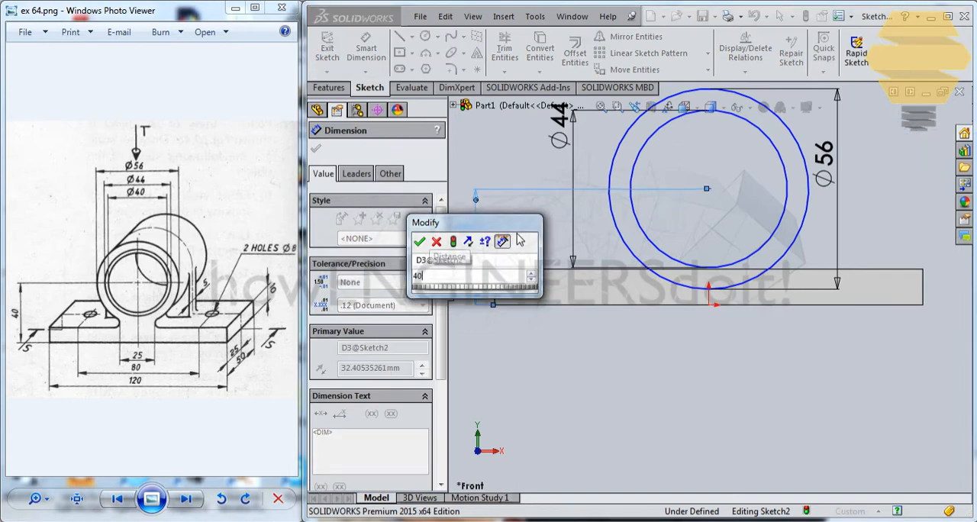
key("Return")
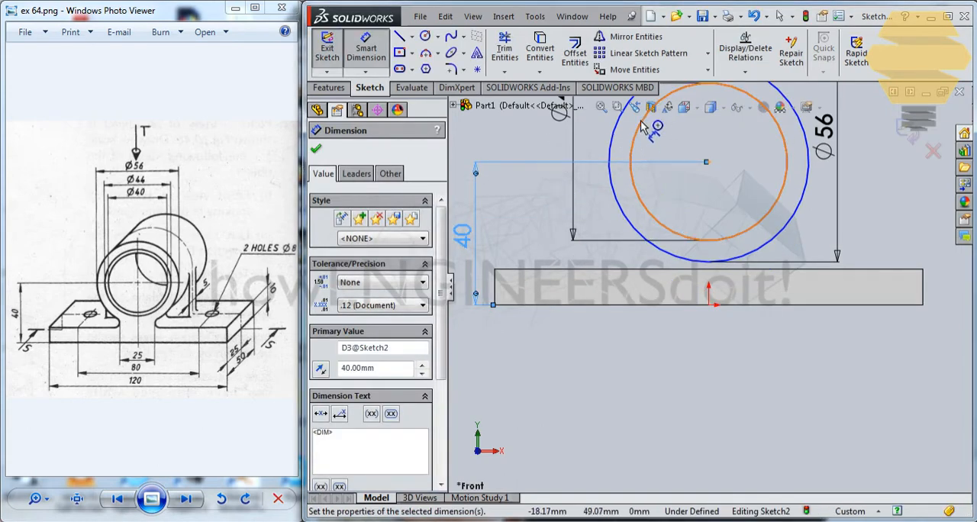
scroll(549, 174, "up", 3)
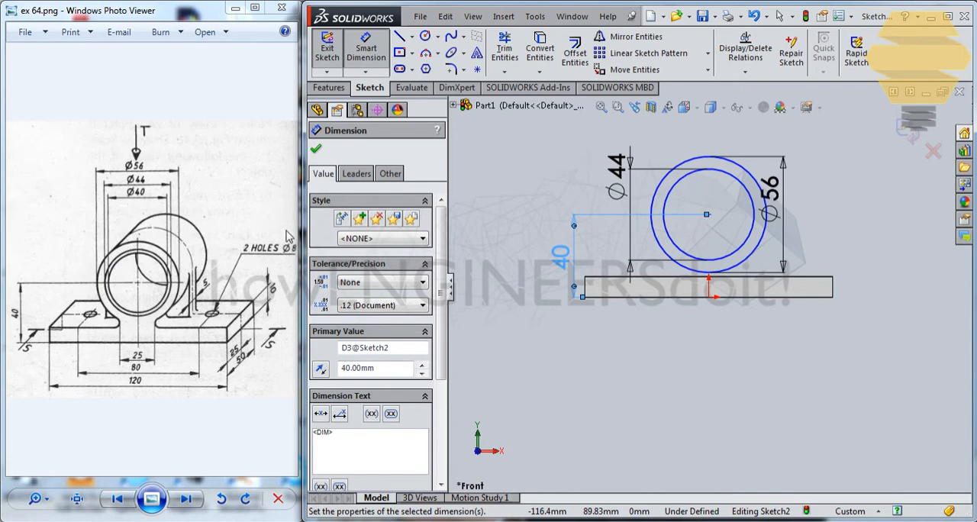
Close the circle sketch and extrude the ring as a blind boss, 25 mm in each of the two directions
left_click(912, 126)
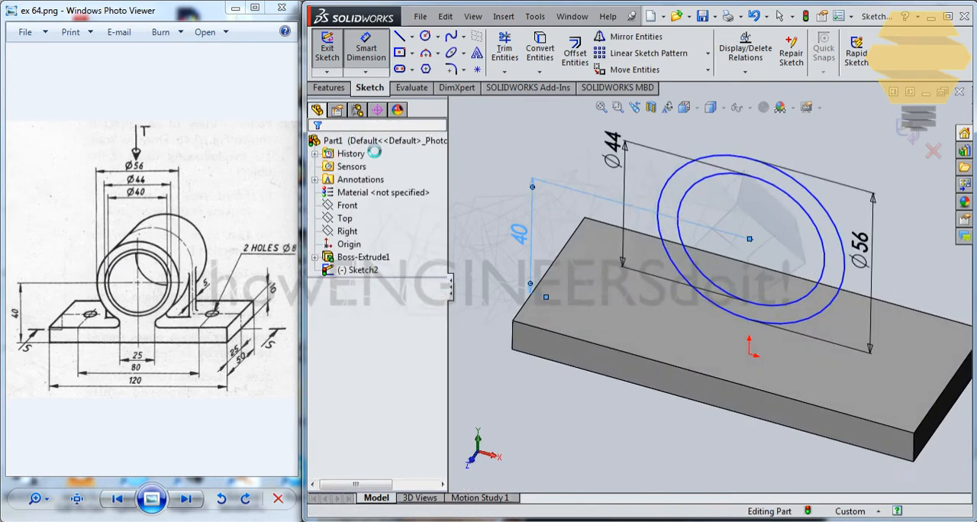
left_click(330, 88)
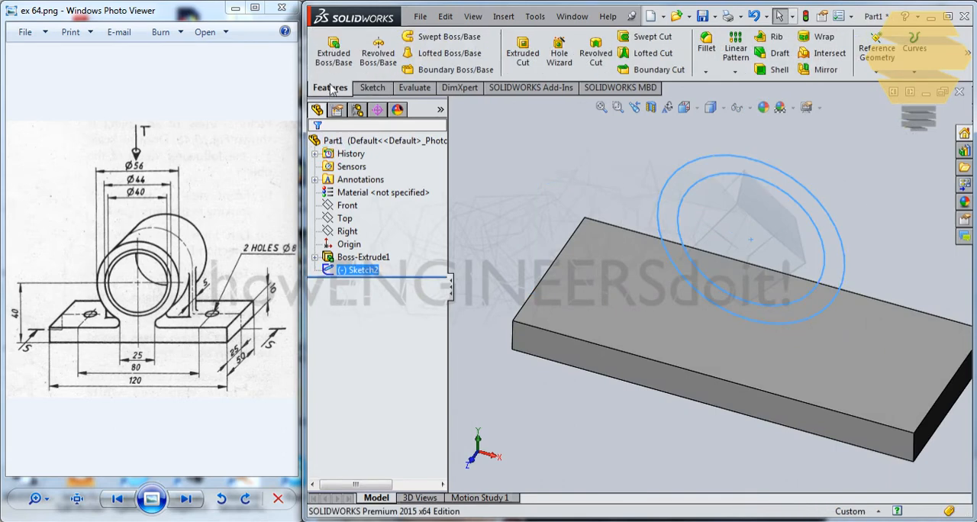
left_click(333, 51)
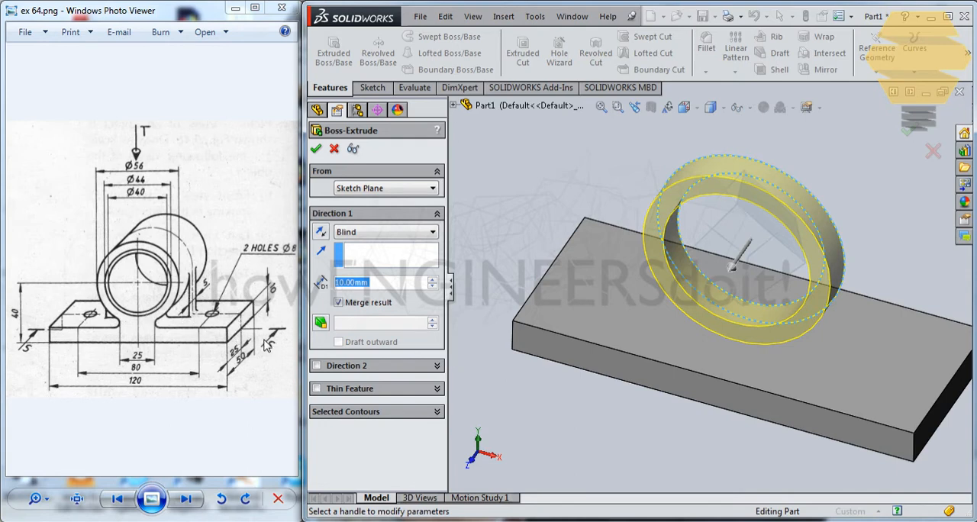
type("25")
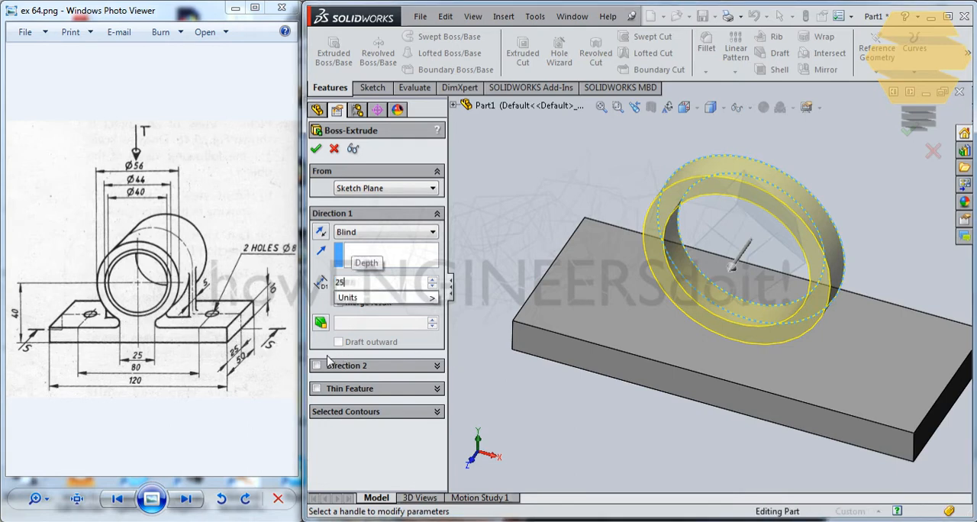
left_click(317, 365)
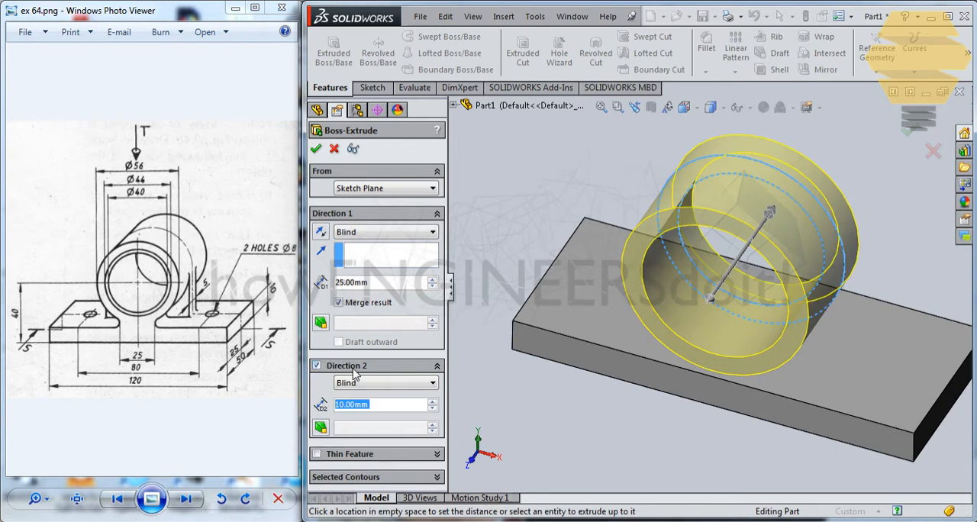
type("25")
key("Return")
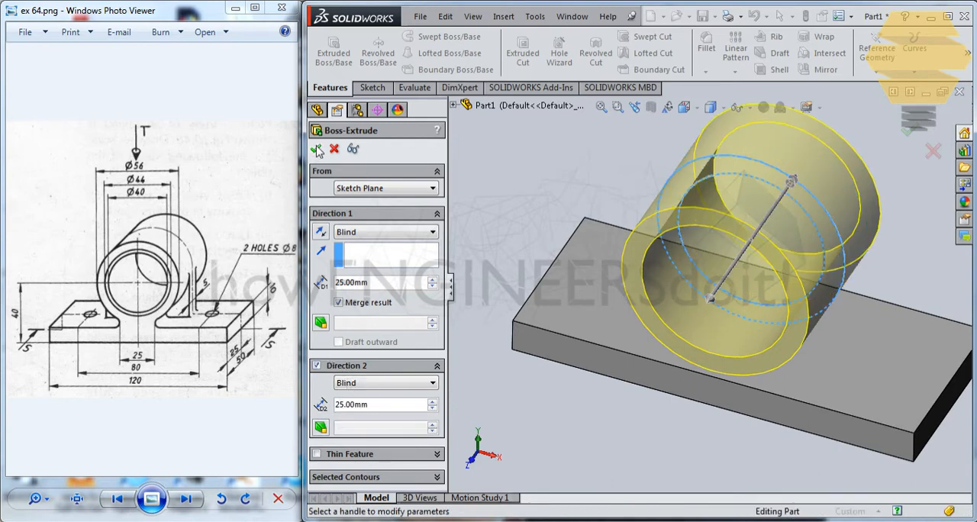
left_click(323, 150)
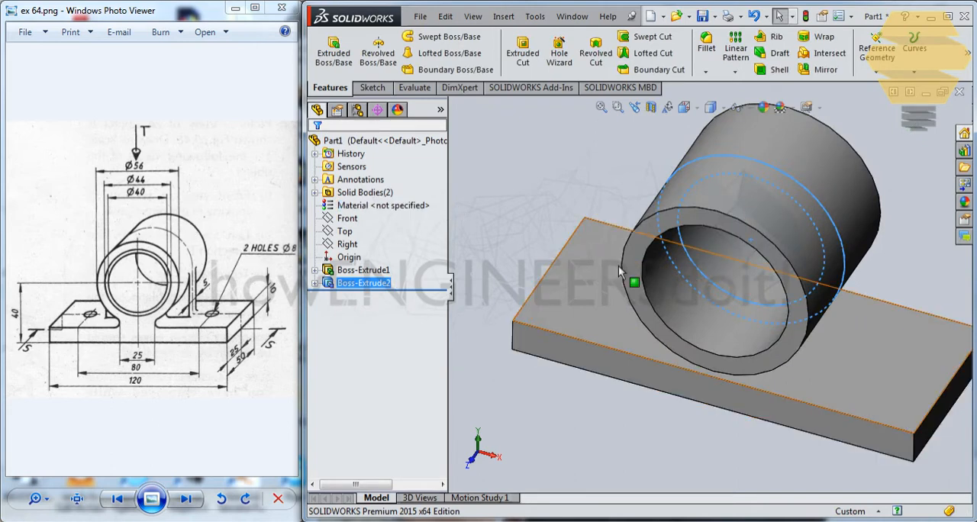
Start a sketch on the Front plane and draw a vertical line about 48 mm long just right of the cylinder, ending inside the base plate
middle_click_drag(630, 277, 645, 228)
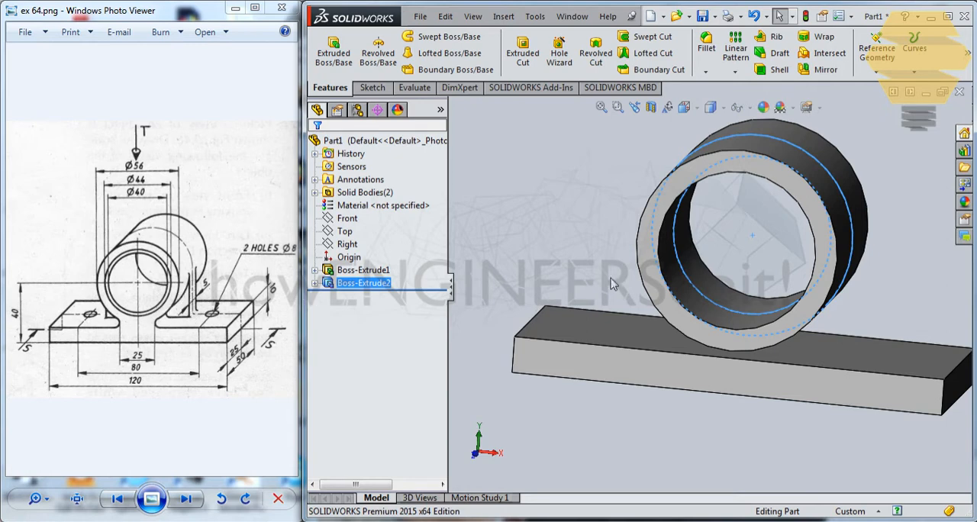
left_click(347, 218)
left_click(377, 201)
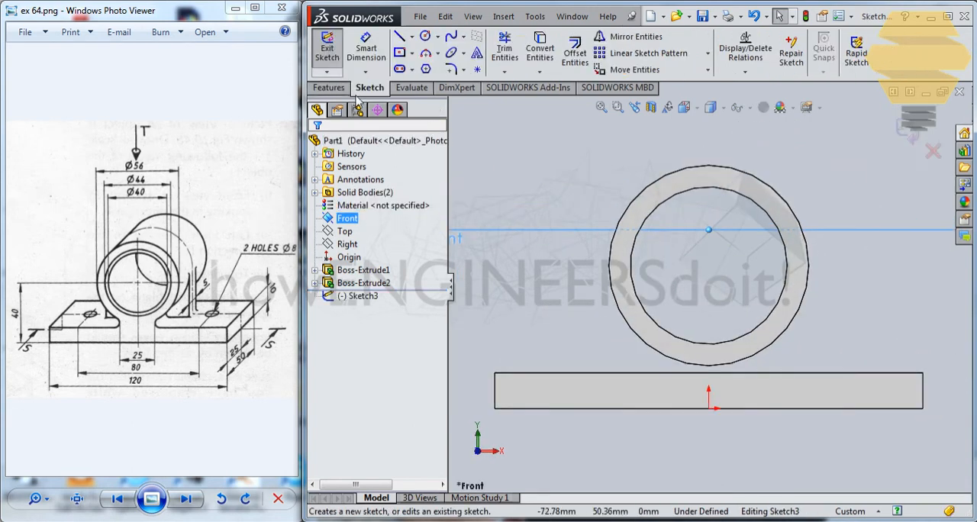
left_click(398, 36)
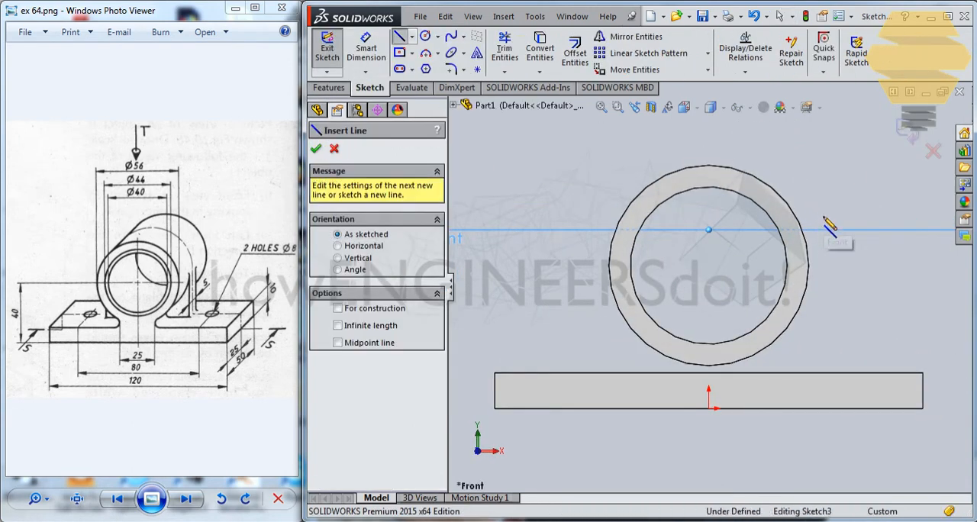
left_click(823, 214)
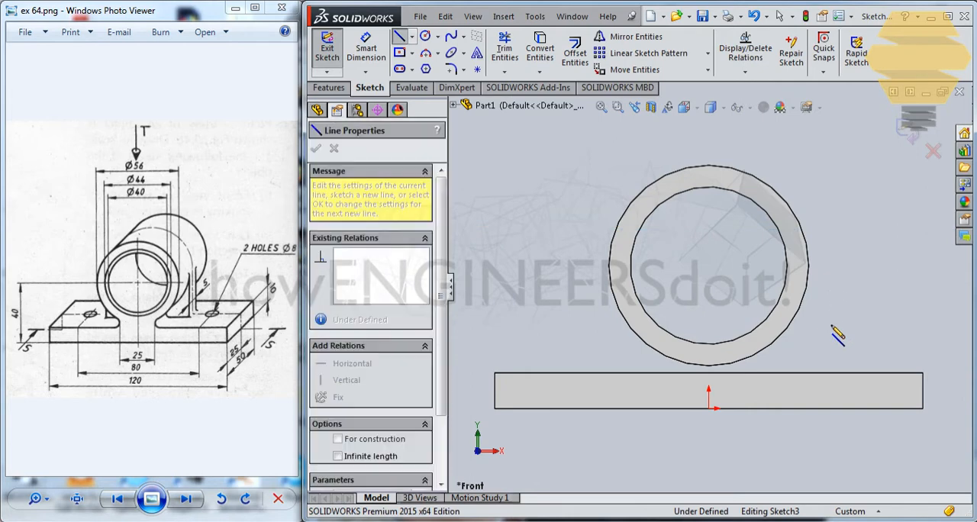
left_click(823, 384)
key("Escape")
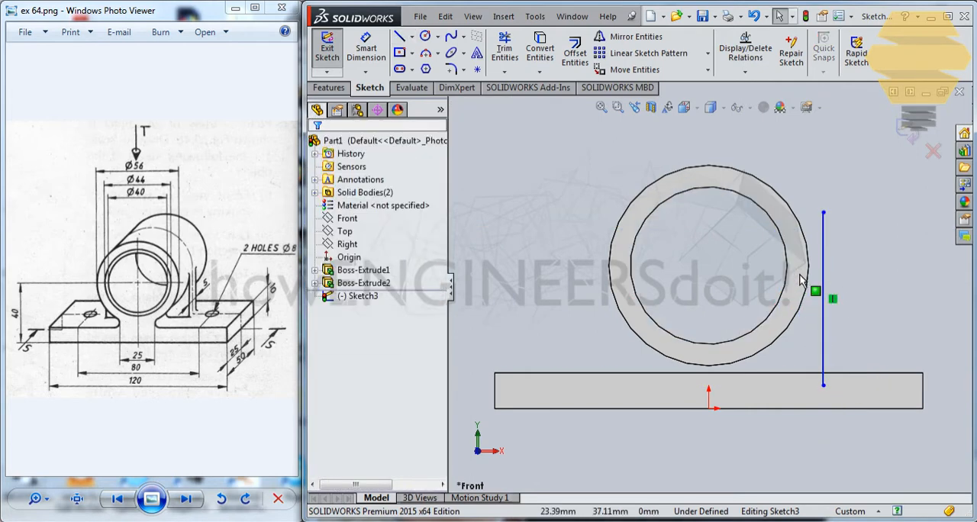
Convert the cylinder's outer circular edge and the base plate's top edge into sketch entities
left_click(808, 276)
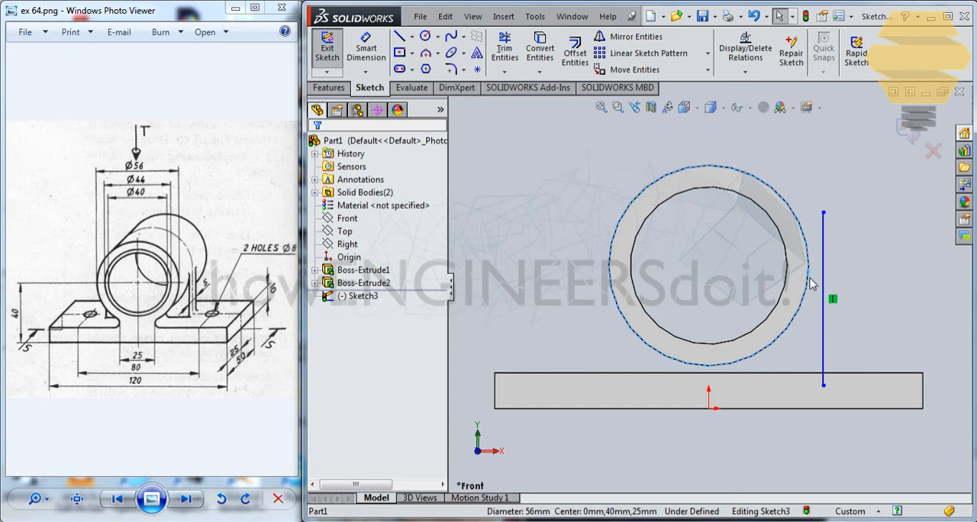
left_click(810, 373, "ctrl")
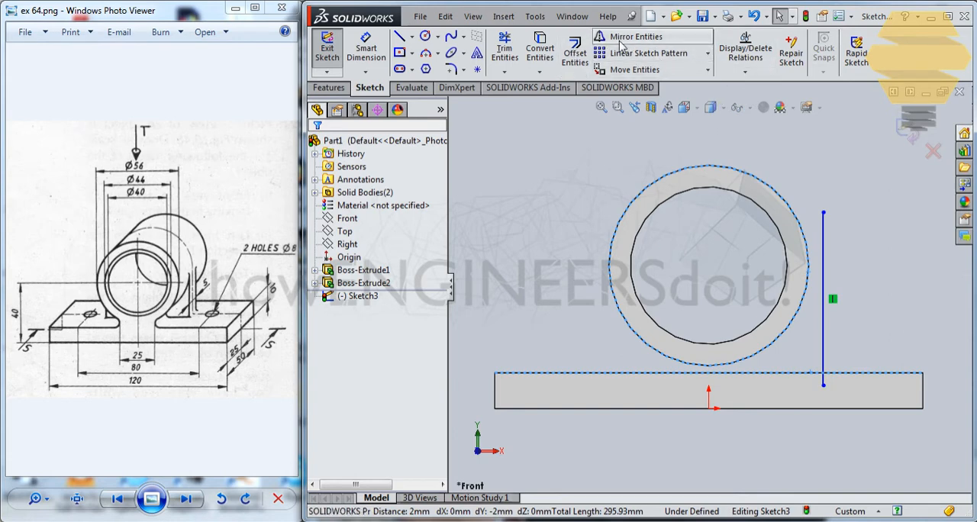
left_click(547, 52)
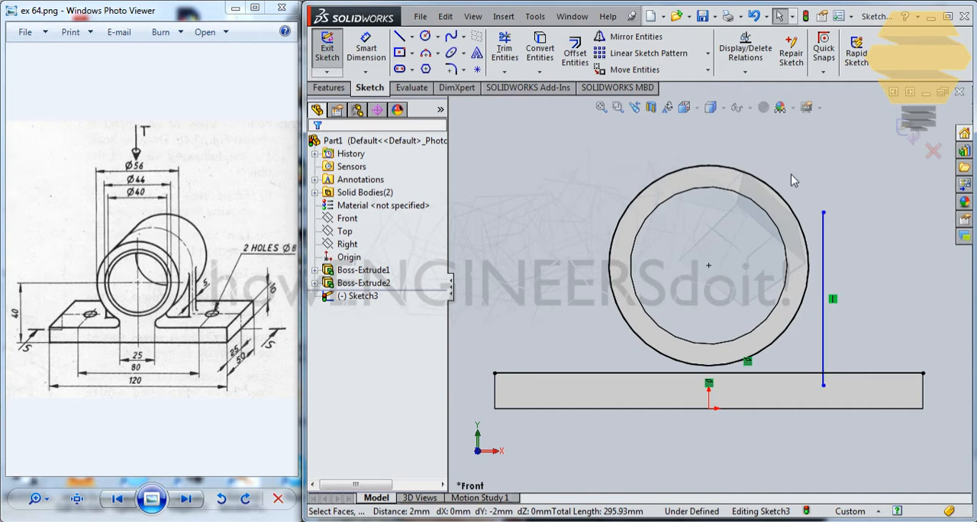
Make the vertical line tangent to the converted outer circle
left_click(808, 242)
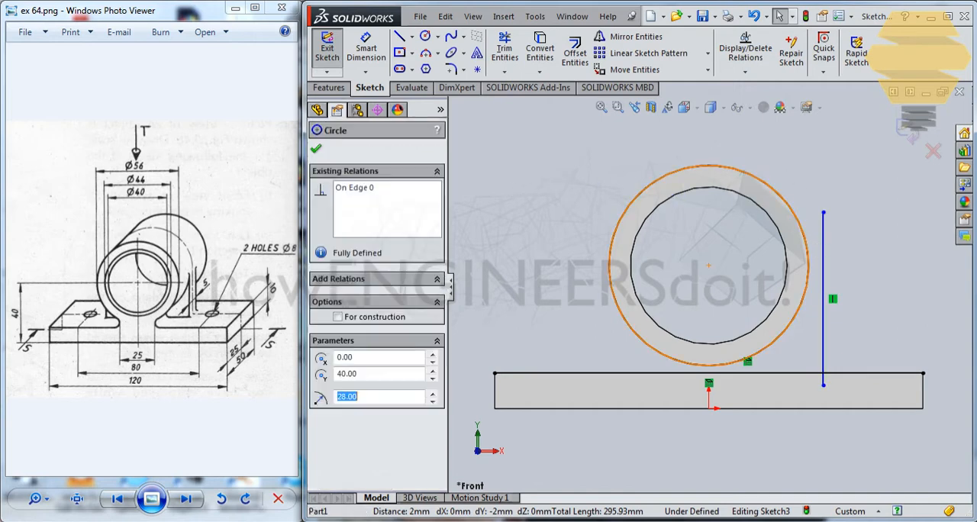
left_click(822, 242)
left_click(321, 380)
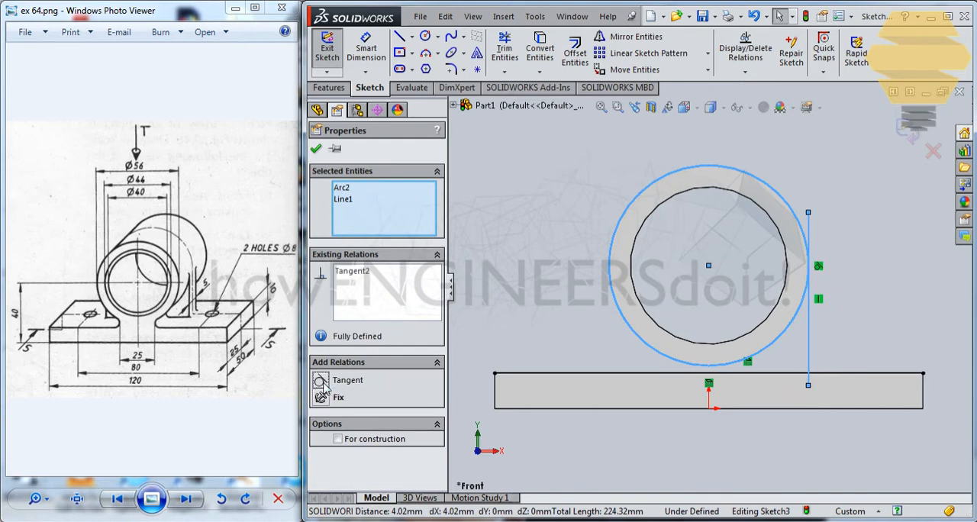
left_click(316, 148)
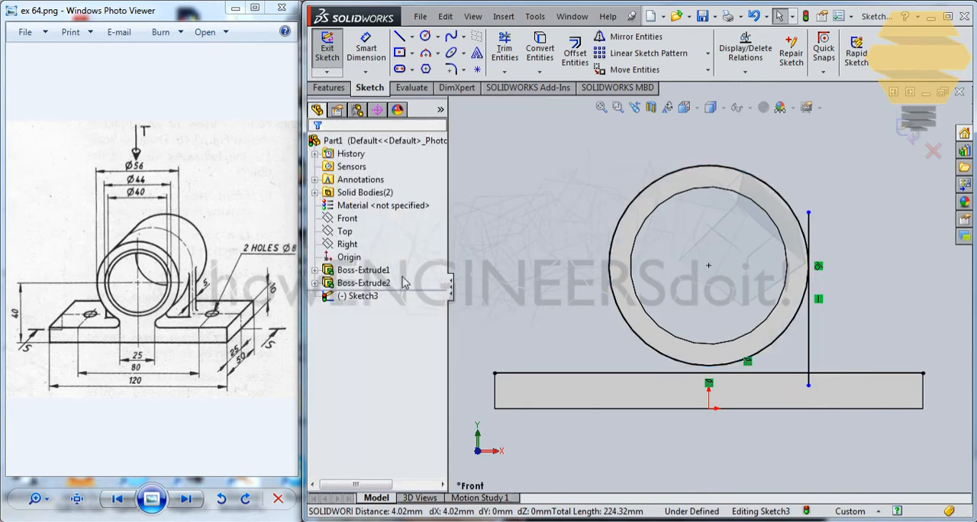
Draw a small circle about 1.7 mm in radius outside the cylinder's lower side and make it tangent to the converted outer circle
scroll(731, 359, "down", 3)
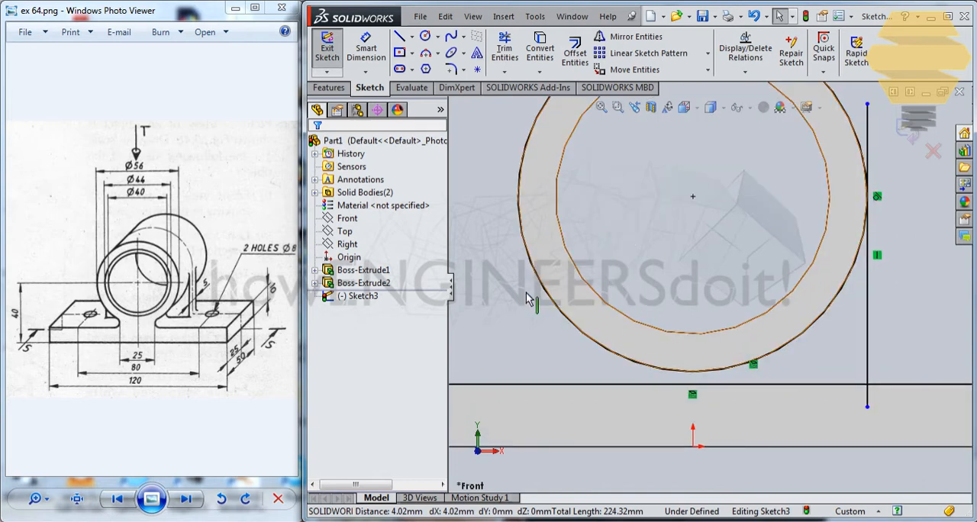
left_click(425, 37)
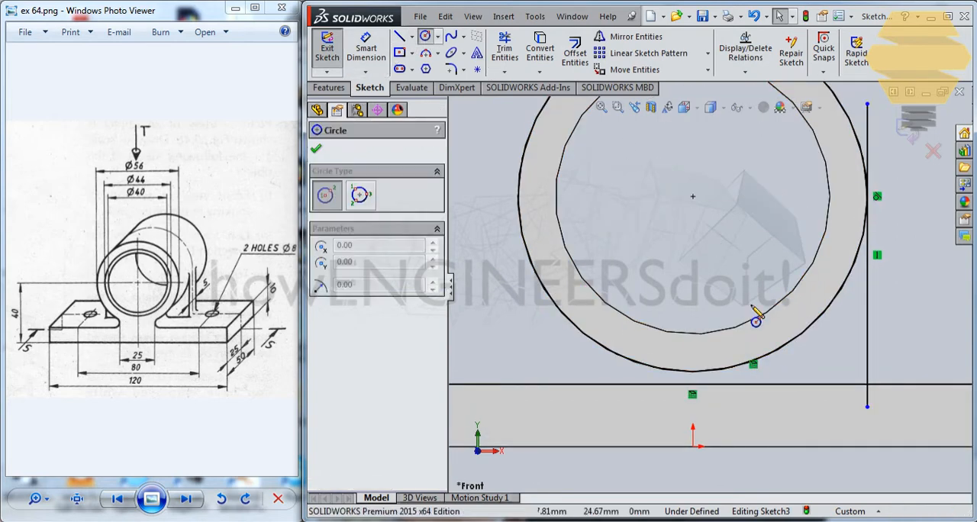
left_click(810, 358)
key("Escape")
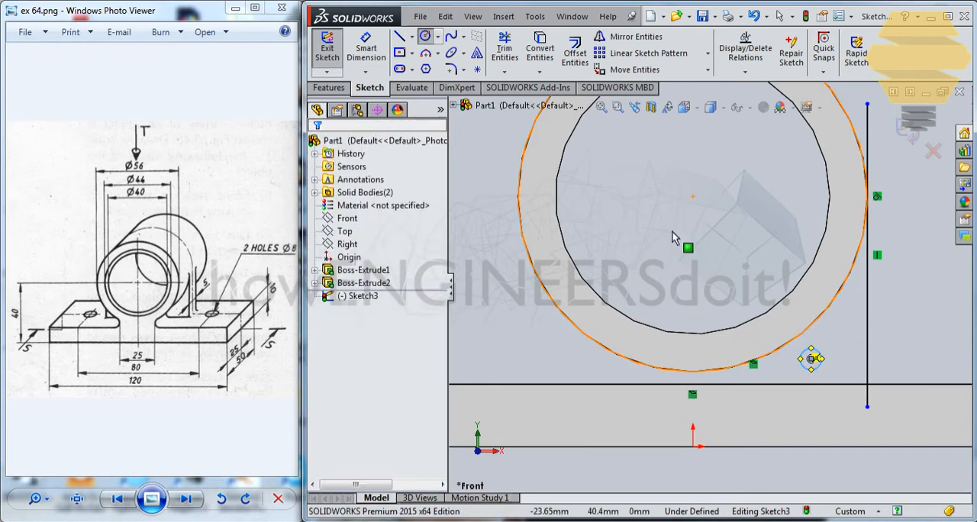
left_click(807, 357)
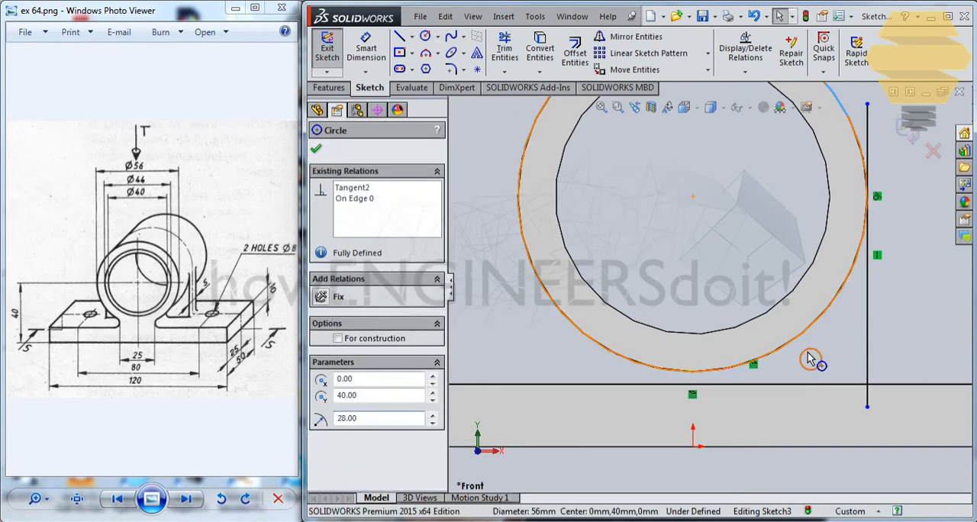
left_click(810, 359, "ctrl")
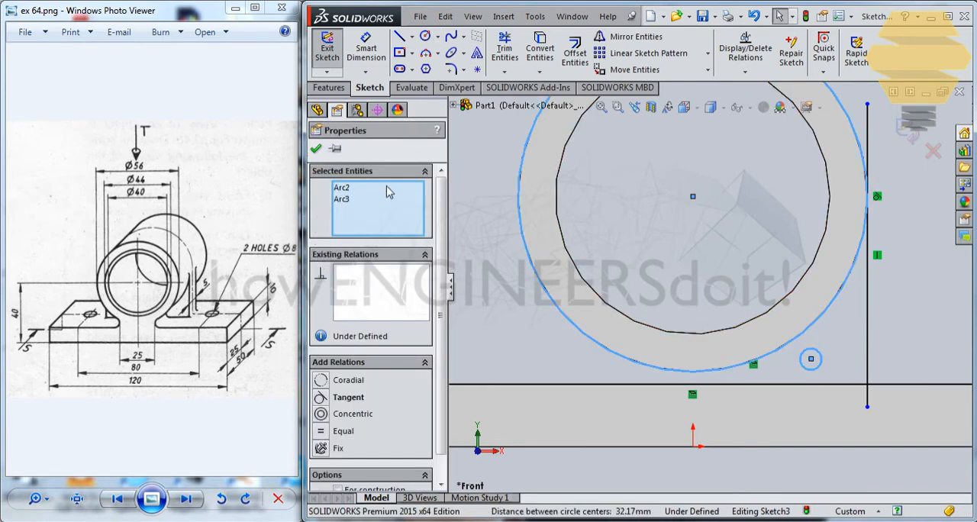
left_click(327, 398)
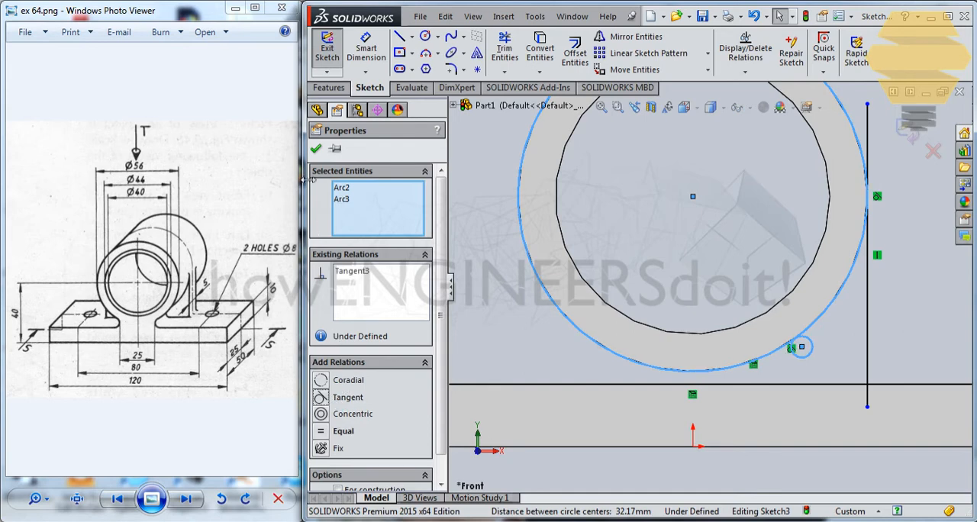
left_click(316, 150)
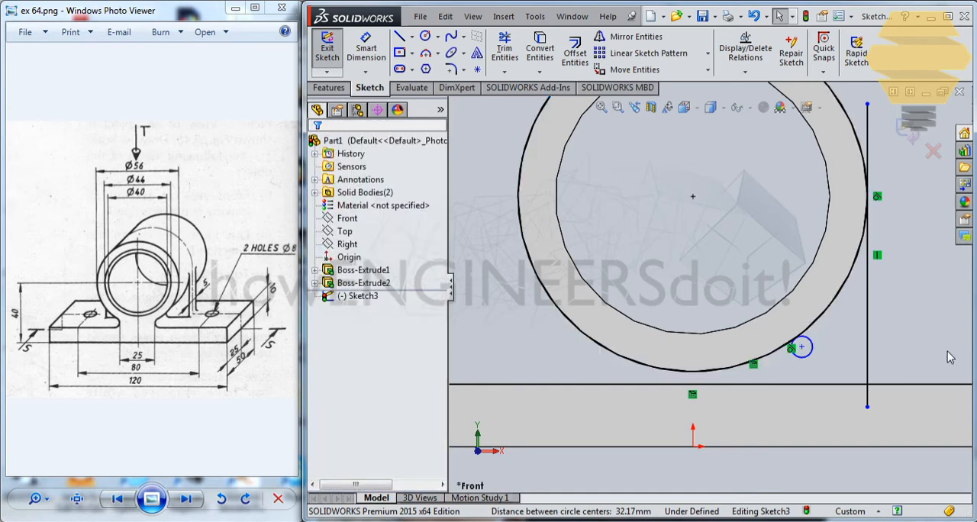
Make the small circle tangent to the converted top edge of the base plate
left_click(808, 358)
left_click(800, 386, "ctrl")
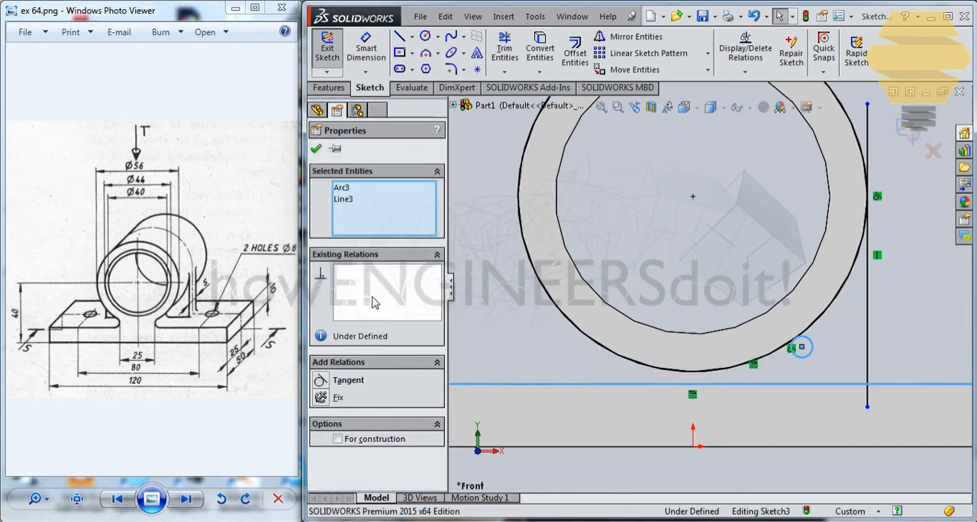
left_click(342, 378)
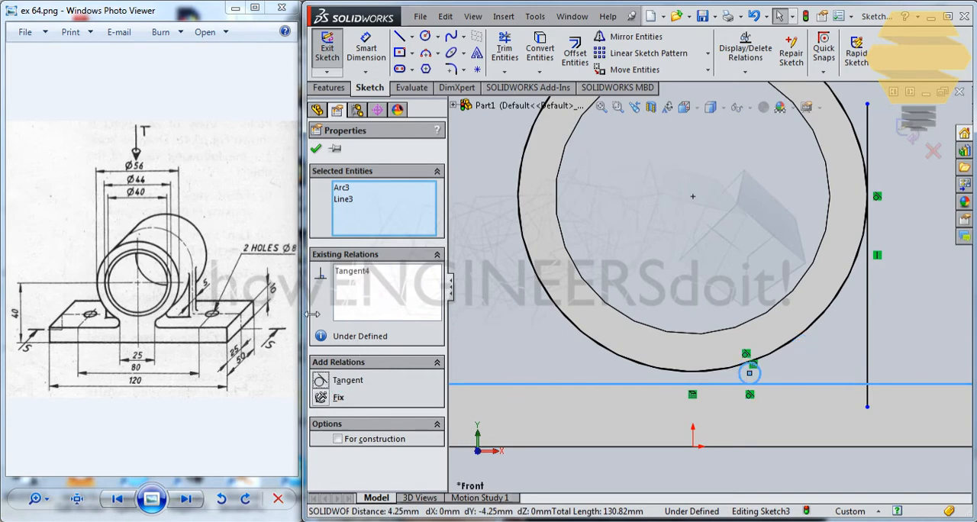
left_click(315, 149)
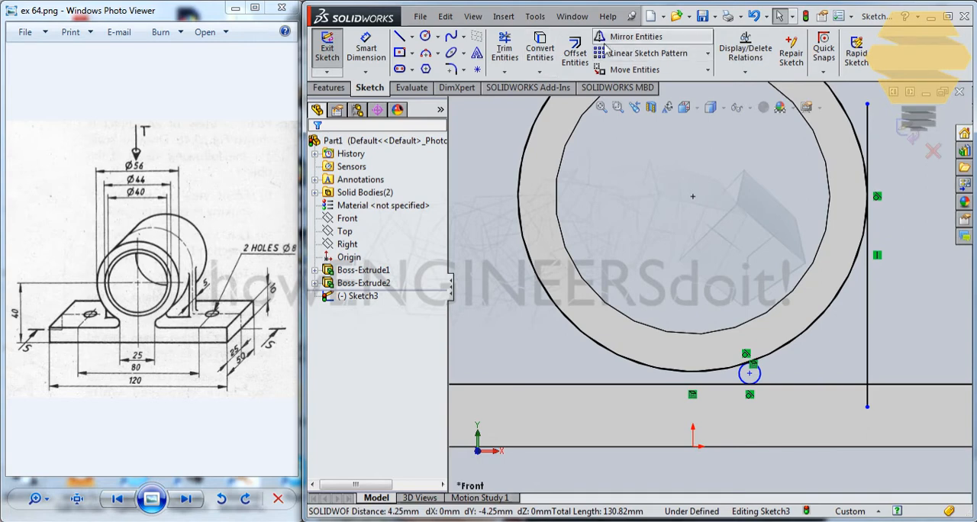
Trim away the side of the small circle facing the vertical line, keeping the arc between its two tangent points
left_click(504, 50)
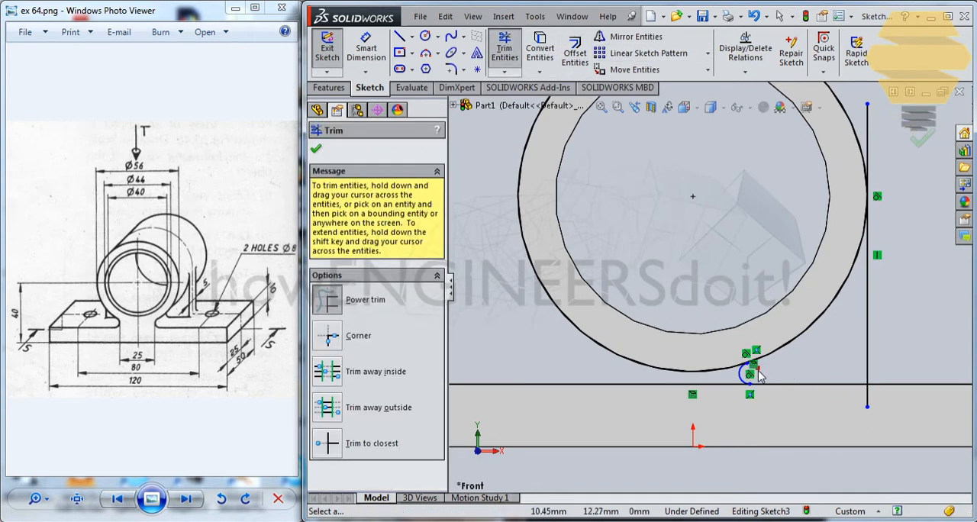
scroll(753, 305, "down", 1)
scroll(753, 305, "up", 4)
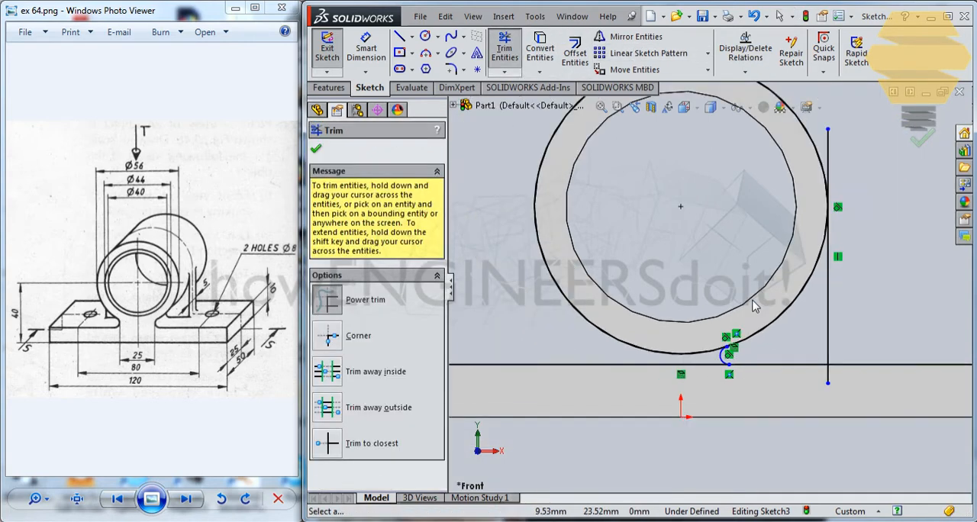
scroll(731, 326, "up", 1)
scroll(731, 321, "down", 10)
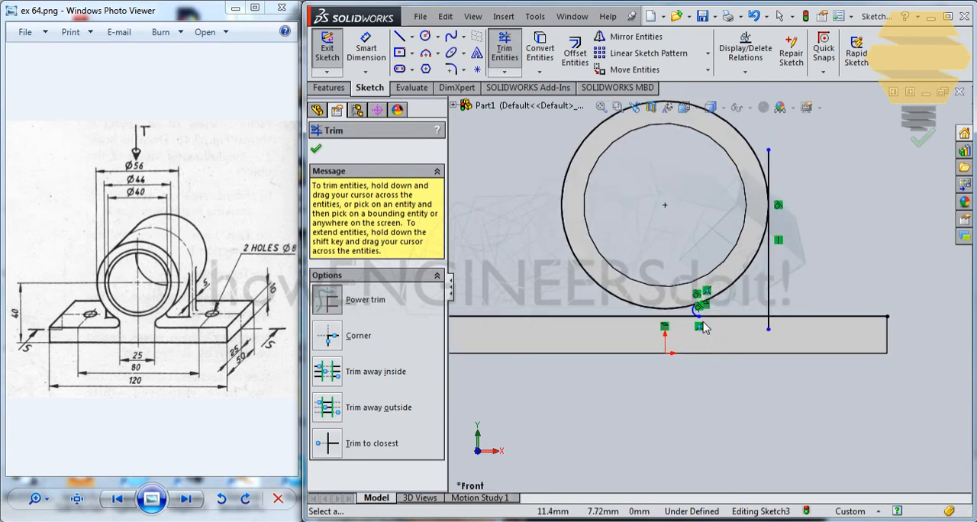
scroll(642, 162, "down", 1)
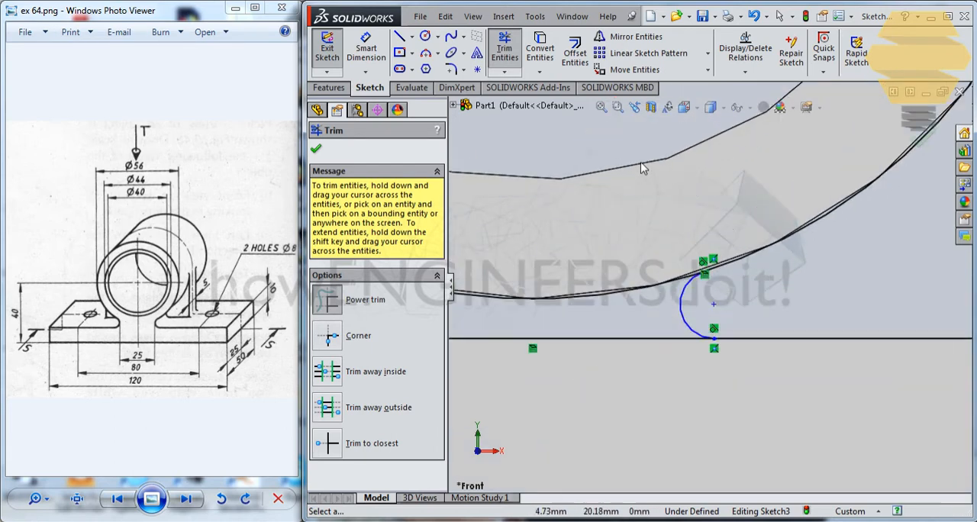
scroll(641, 162, "up", 1)
scroll(640, 163, "down", 1)
scroll(640, 162, "up", 2)
scroll(640, 162, "down", 1)
key("Escape")
scroll(686, 229, "down", 1)
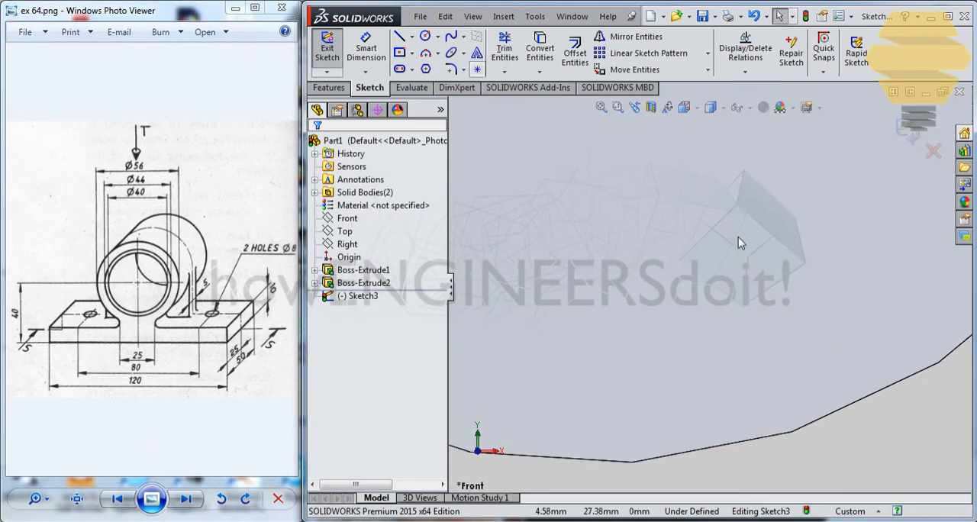
Trim the converted circle, base edge line and vertical line down to the closed web profile bounded by the small arc
scroll(762, 320, "up", 3)
left_click_drag(708, 333, 674, 417)
left_click(801, 353)
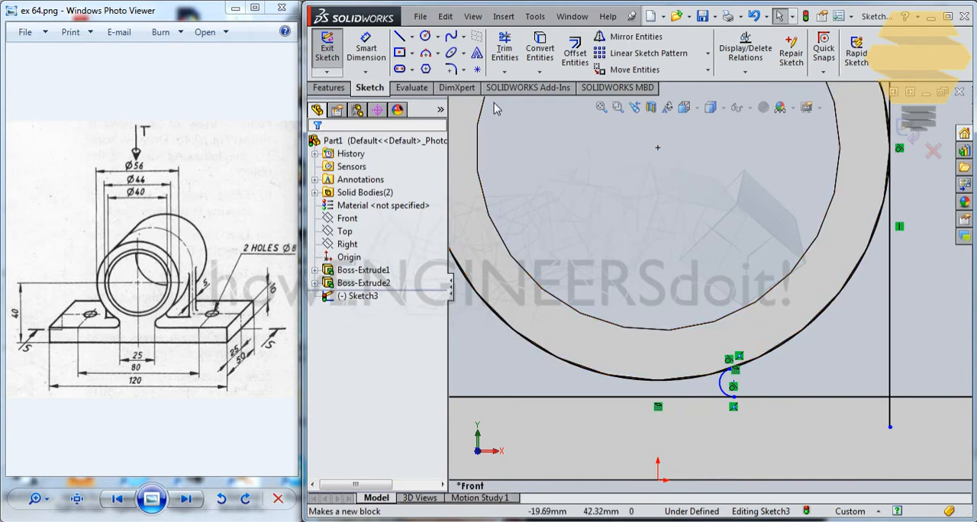
left_click(505, 50)
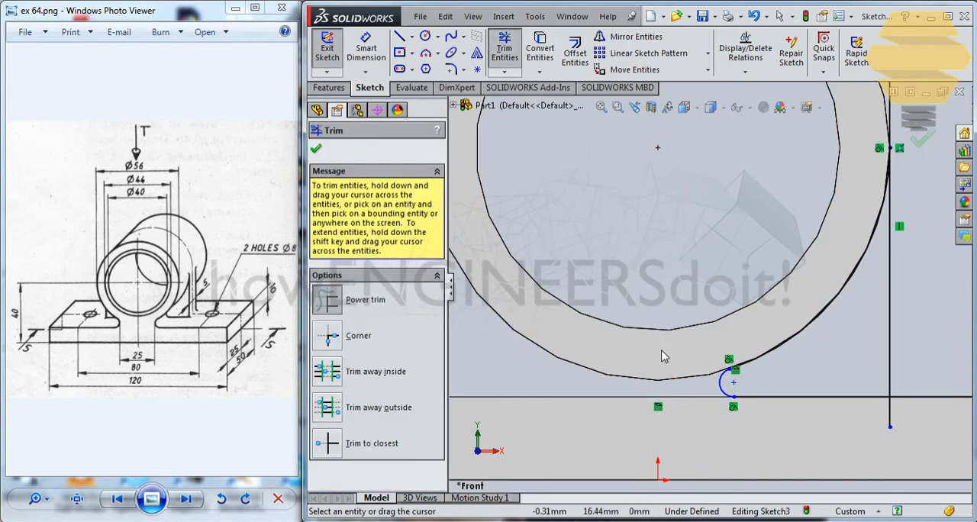
scroll(816, 285, "up", 2)
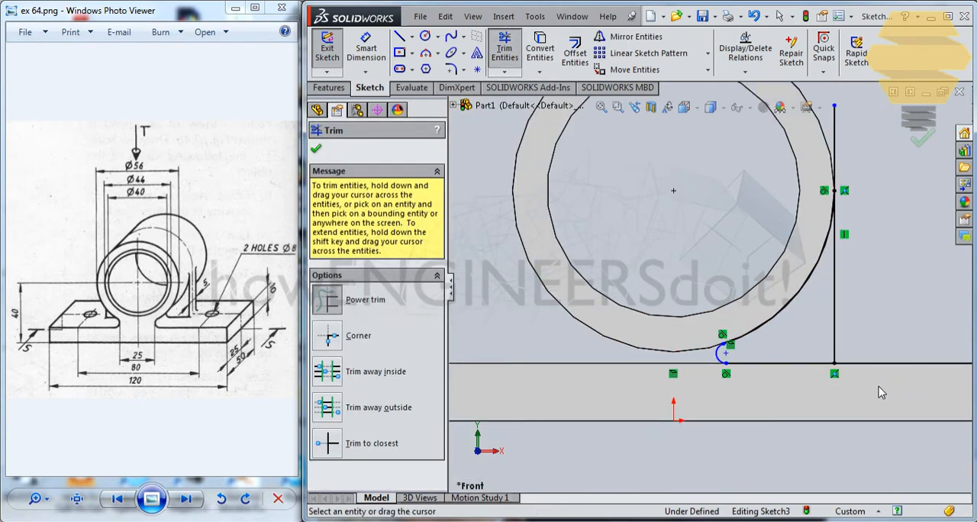
left_click_drag(856, 201, 813, 128)
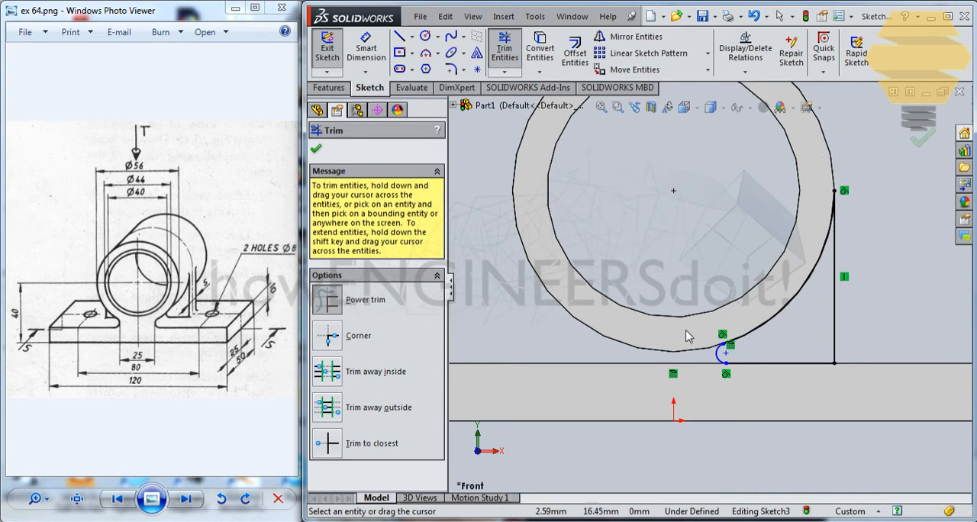
Move the small arc's lower endpoint along the base plate's top edge to about 12.67 mm horizontally from the origin
scroll(686, 336, "down", 5)
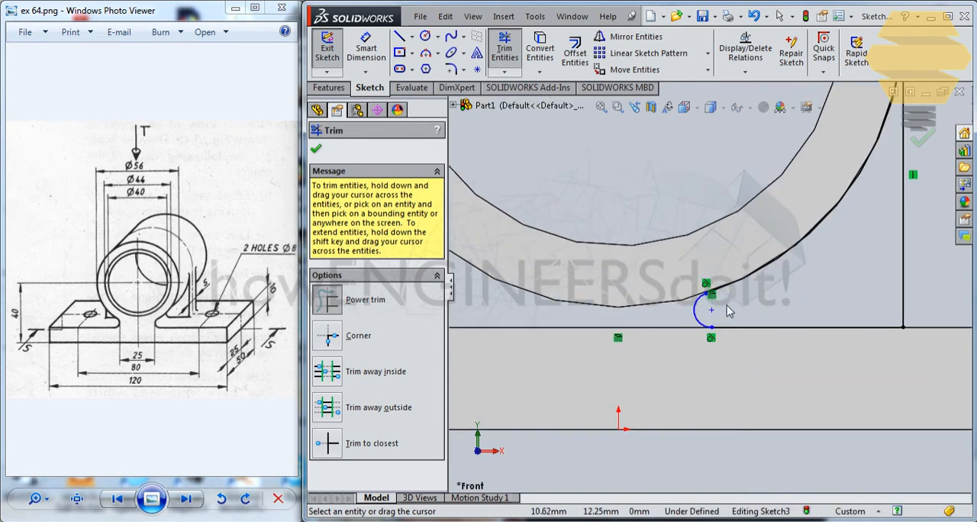
scroll(717, 308, "down", 4)
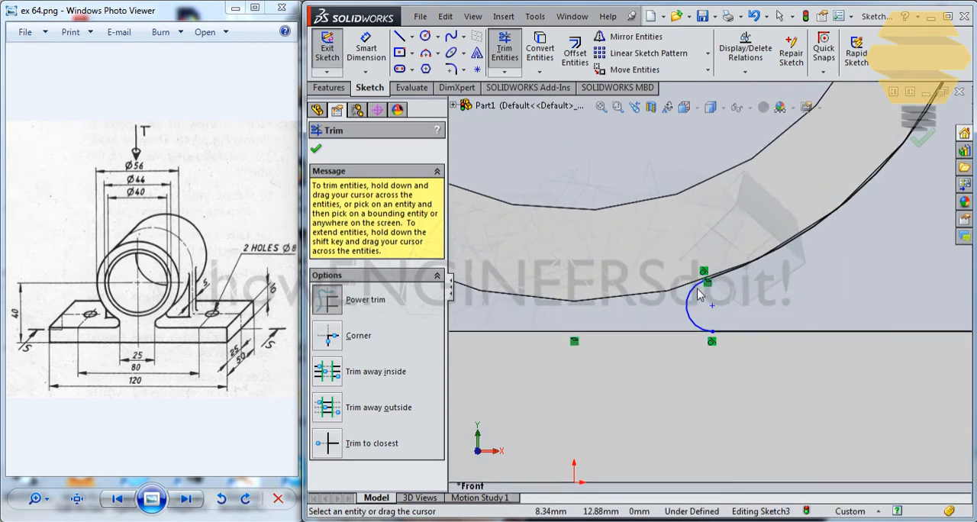
scroll(696, 295, "down", 1)
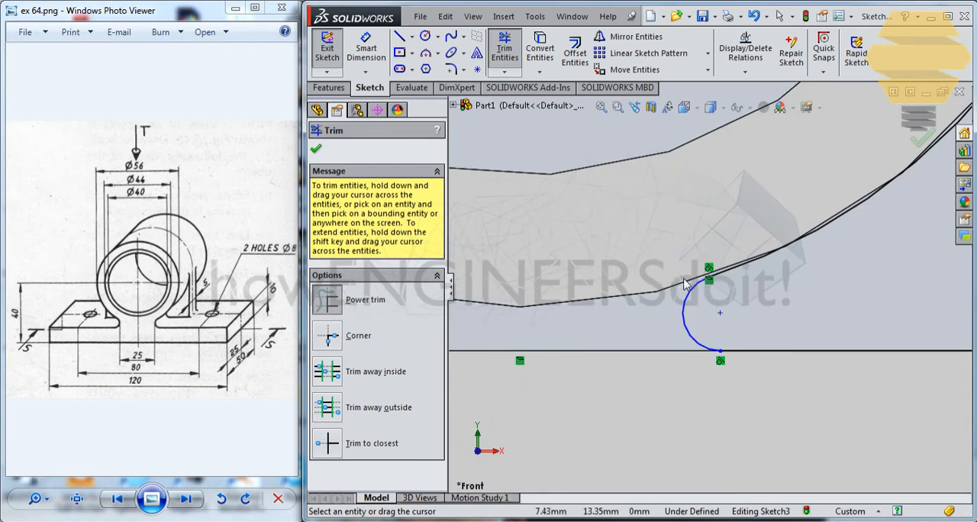
key("Escape")
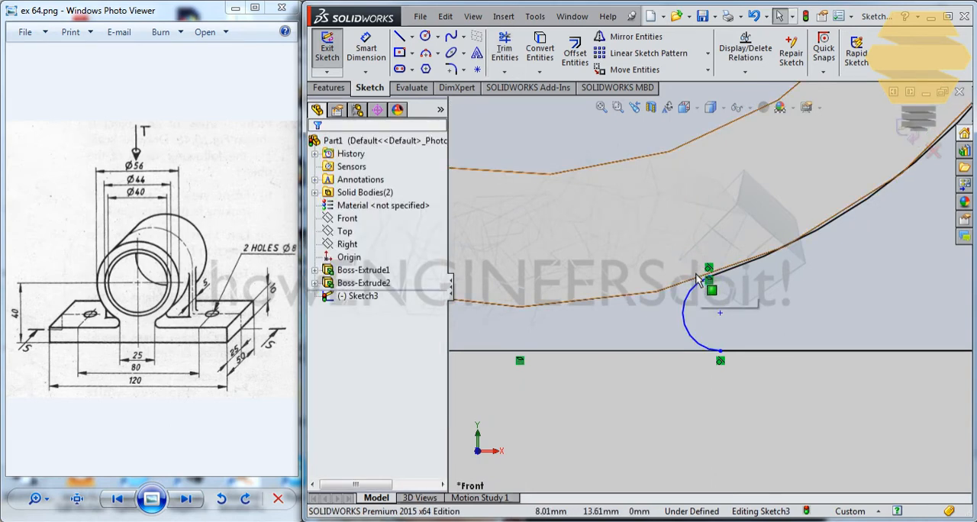
left_click(696, 280)
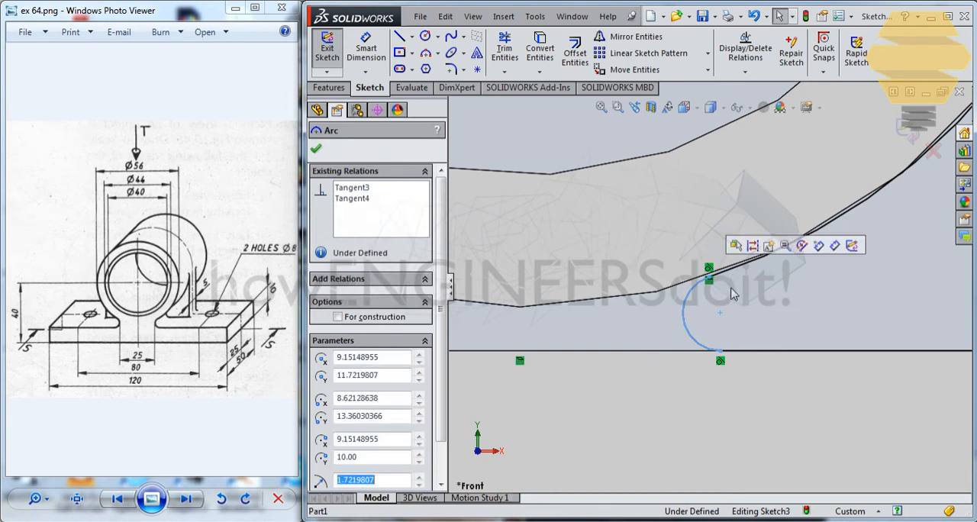
key("Escape")
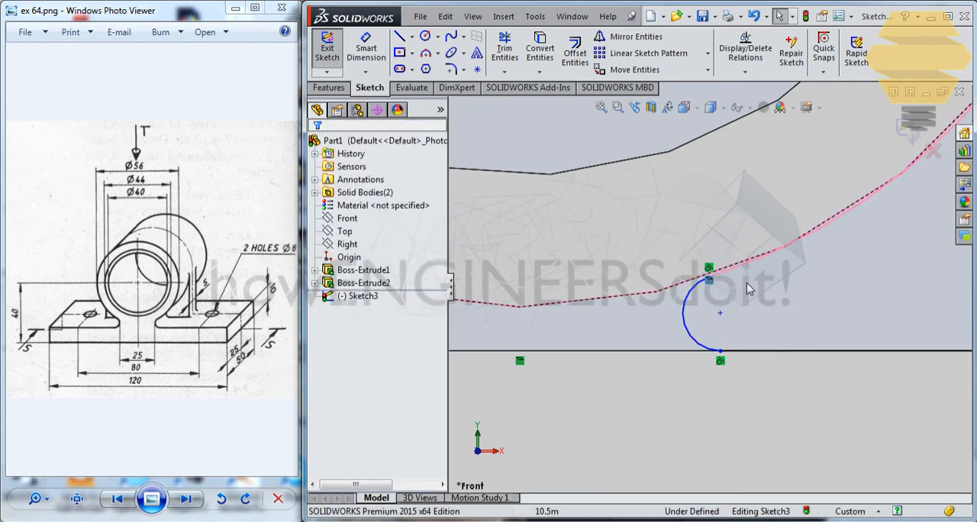
left_click_drag(722, 358, 796, 293)
scroll(588, 259, "down", 2)
scroll(584, 269, "down", 4)
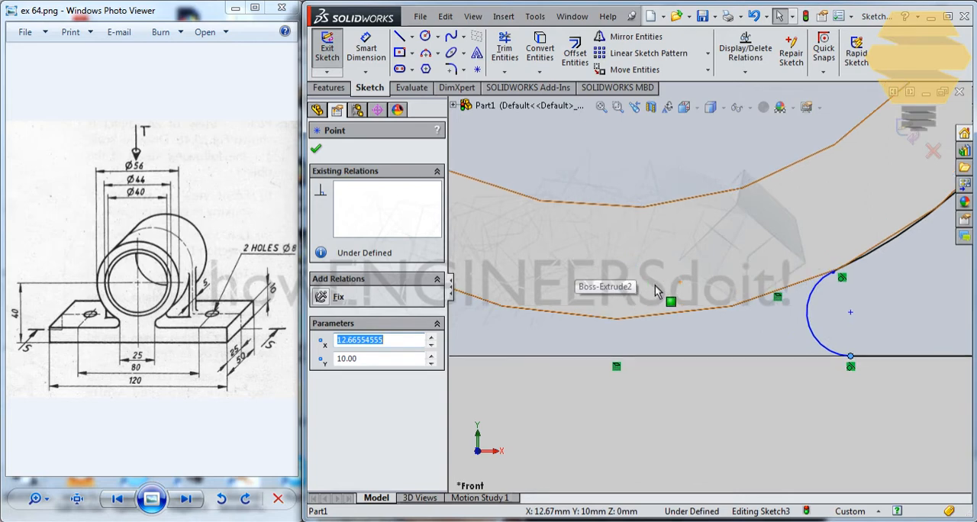
scroll(654, 286, "down", 2)
key("Escape")
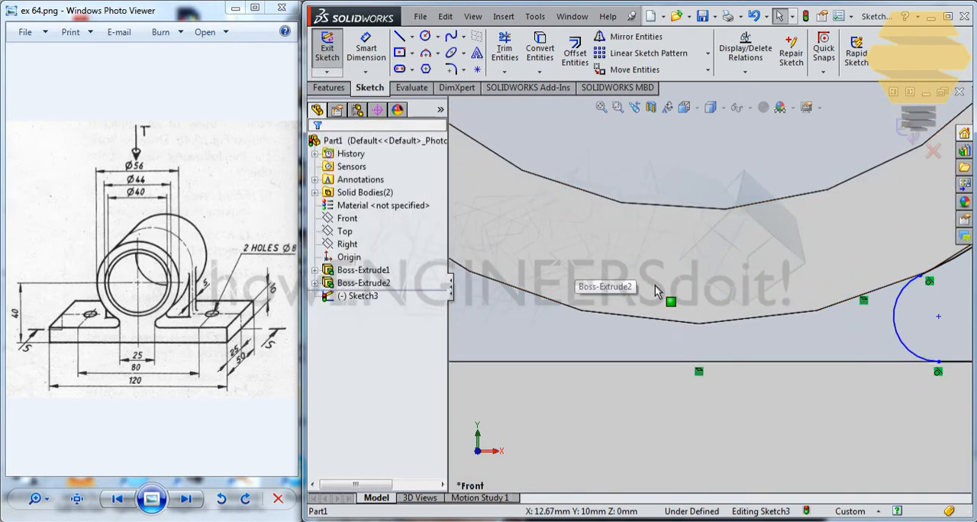
Dimension the horizontal distance from the origin to the small arc's centre, testing the reversed direction but keeping the original side and value
scroll(654, 290, "down", 3)
scroll(655, 289, "up", 4)
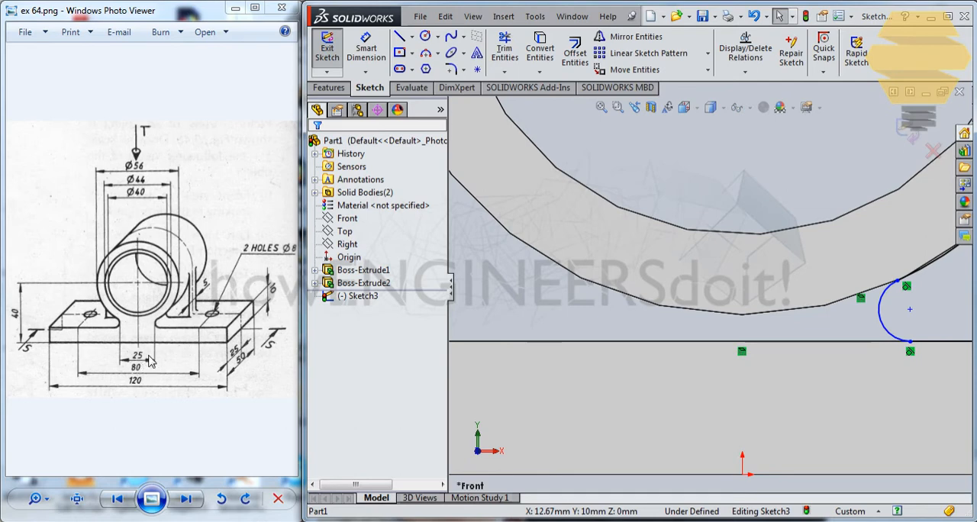
left_click(366, 50)
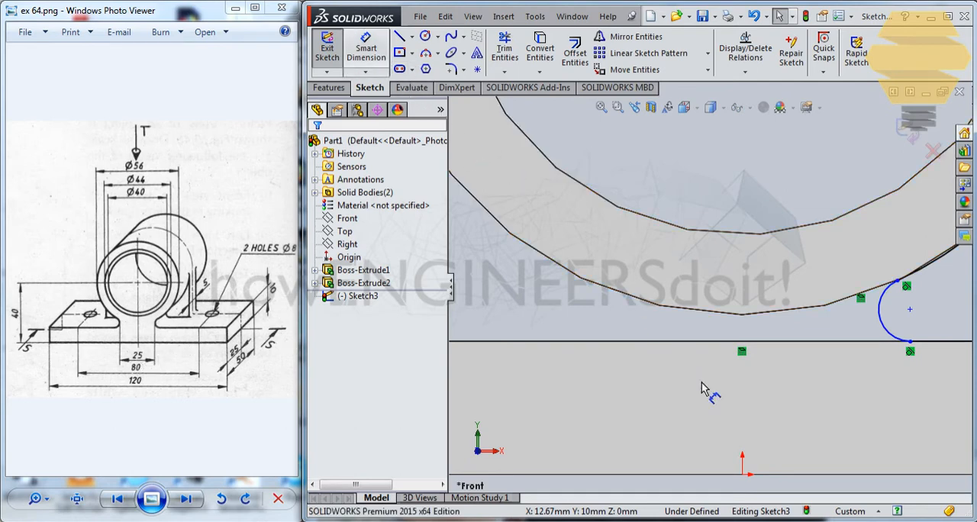
left_click(741, 474)
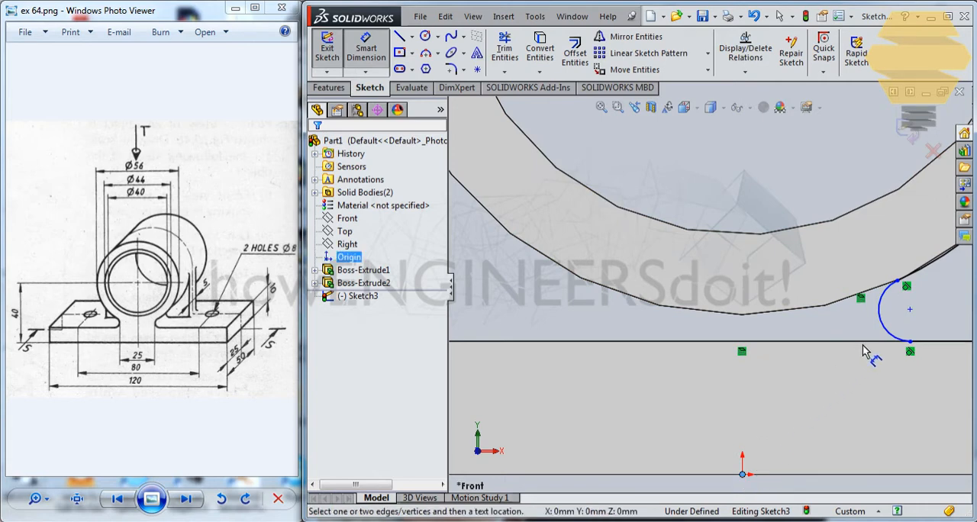
left_click(885, 322)
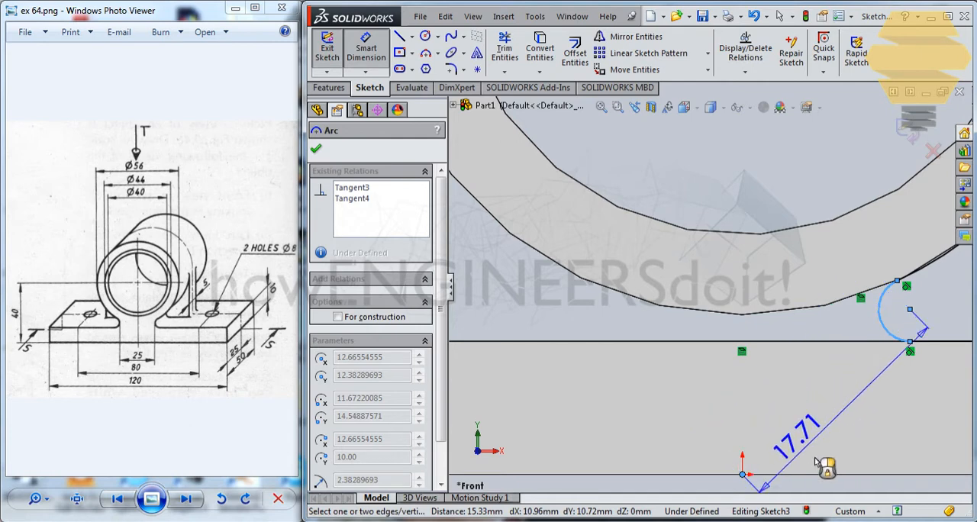
left_click(798, 487)
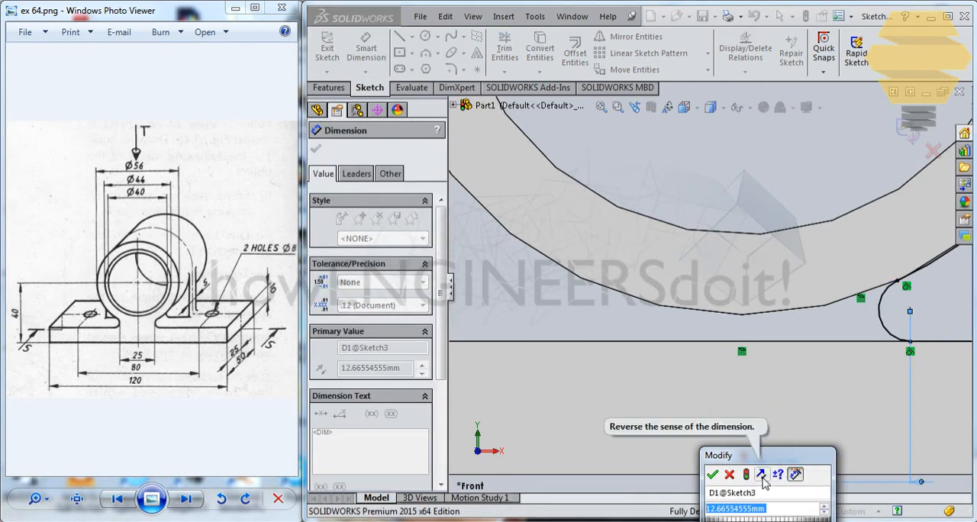
left_click(760, 475)
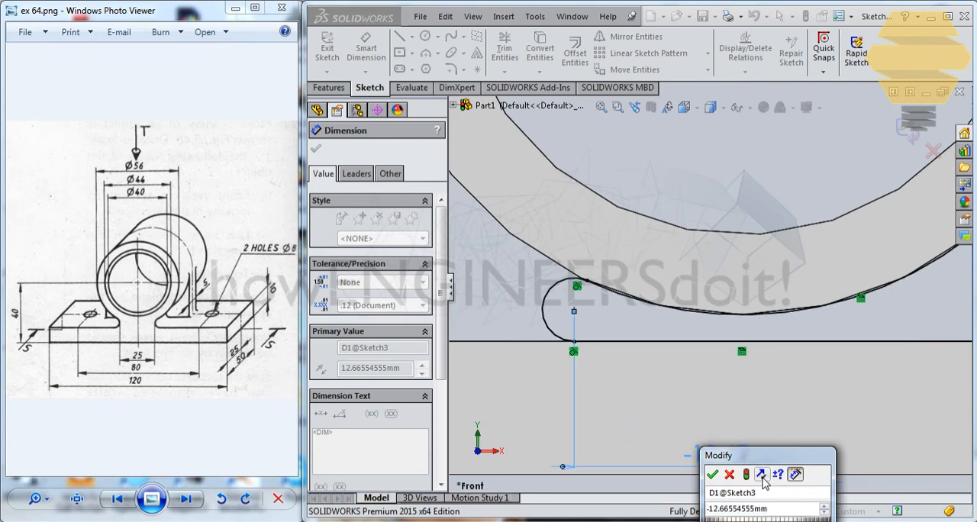
left_click(761, 475)
left_click_drag(793, 462, 687, 297)
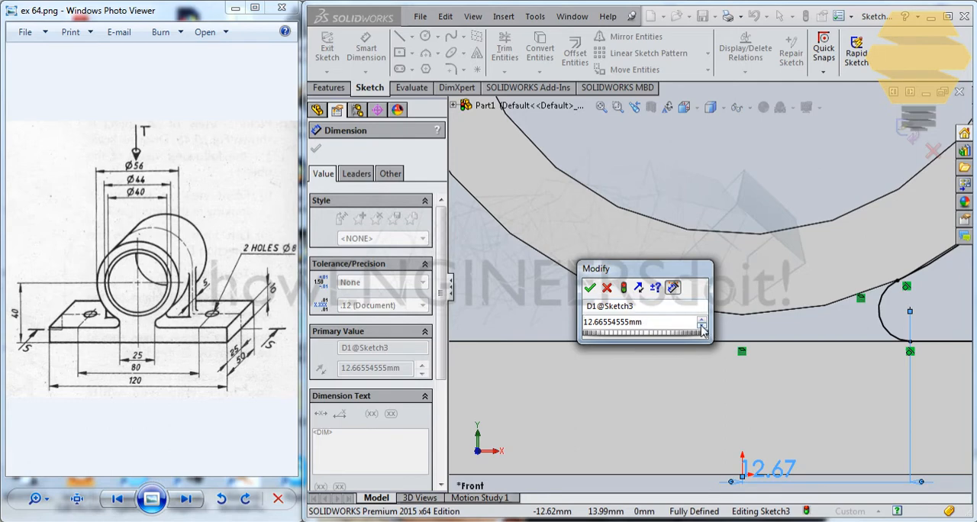
left_click(589, 287)
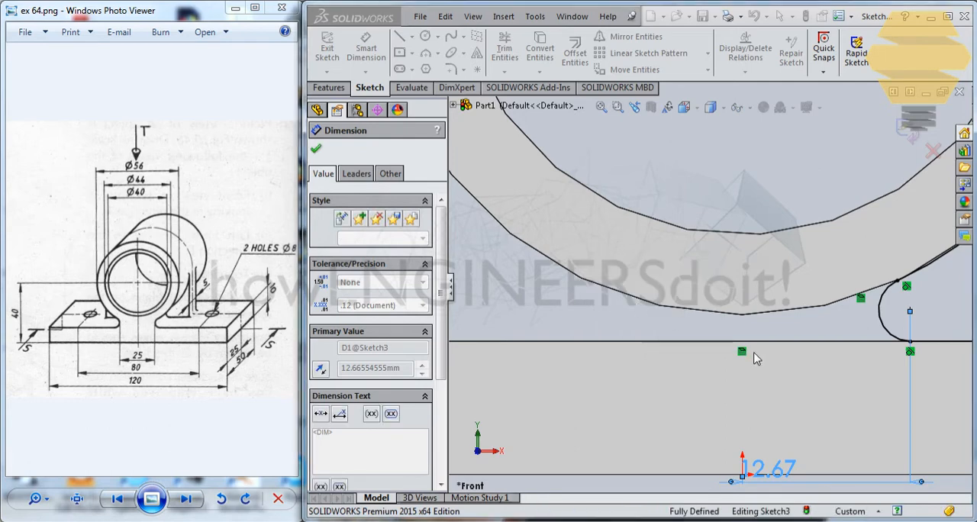
Inspect the value, leader and other properties of the horizontal dimension between the origin and the small arc's centre
double_click(777, 467)
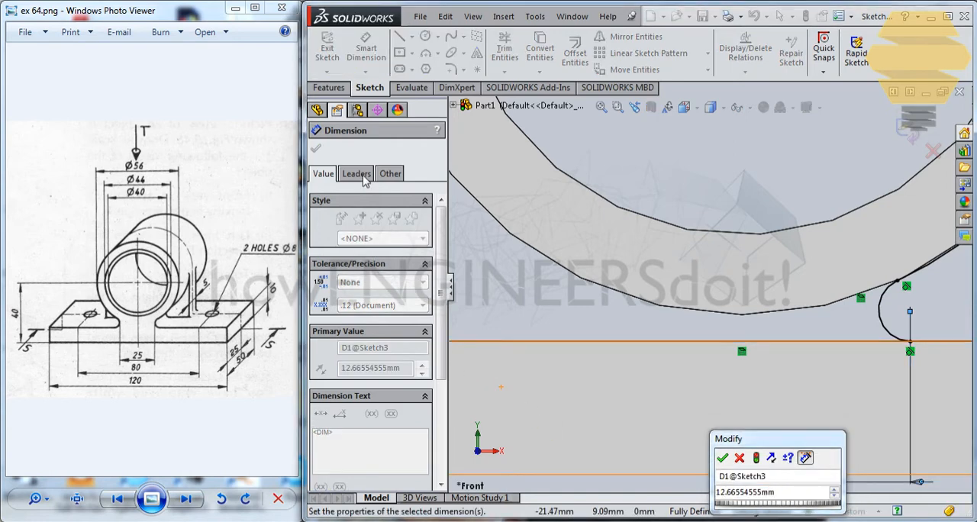
left_click(740, 457)
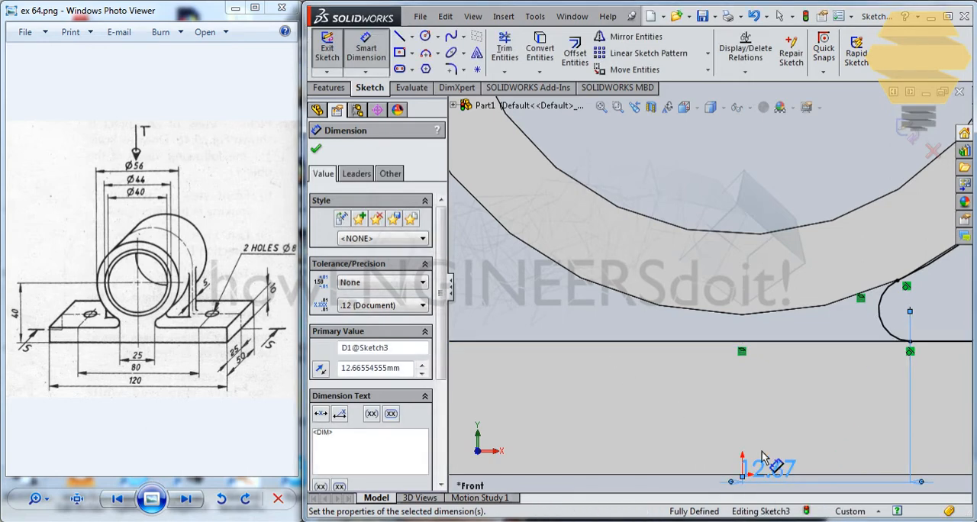
left_click(357, 174)
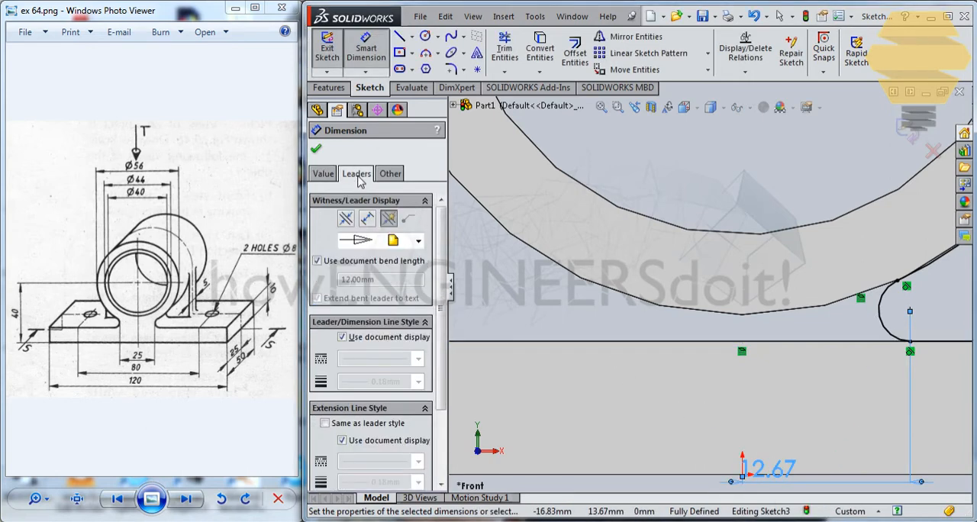
left_click(388, 174)
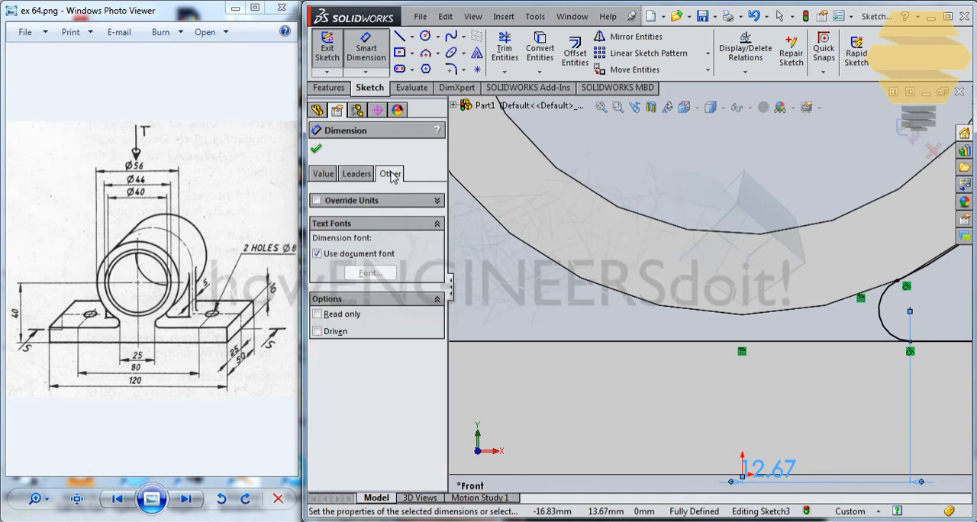
left_click(330, 174)
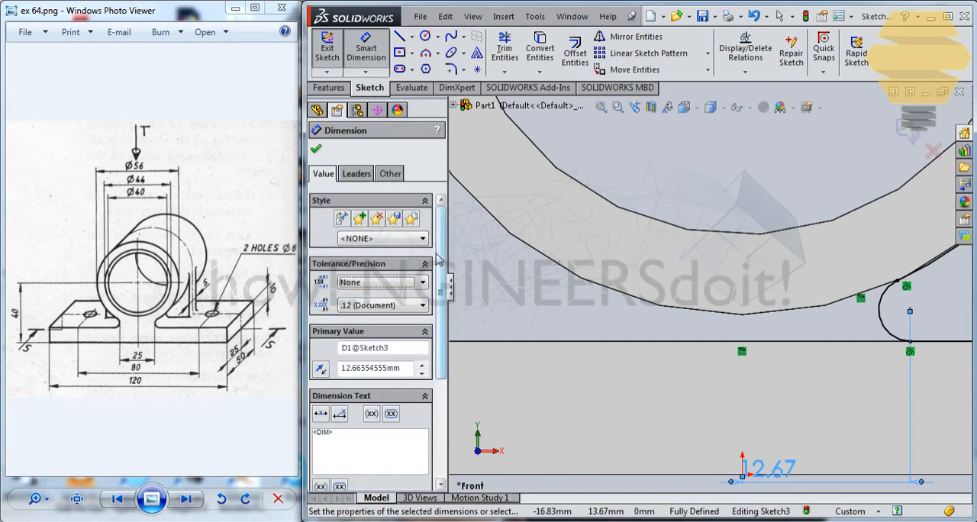
left_click_drag(439, 259, 450, 362)
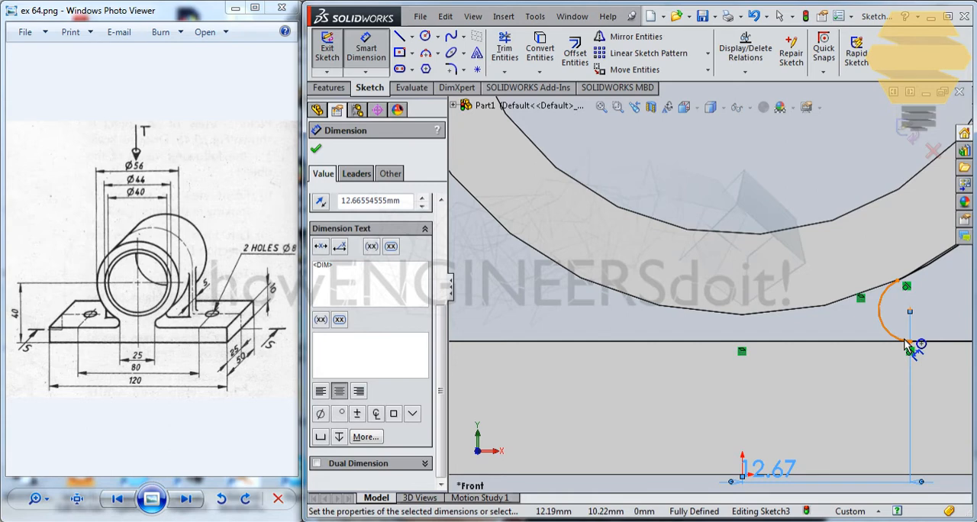
Delete the horizontal dimension between the origin and the small arc's centre
key("Escape")
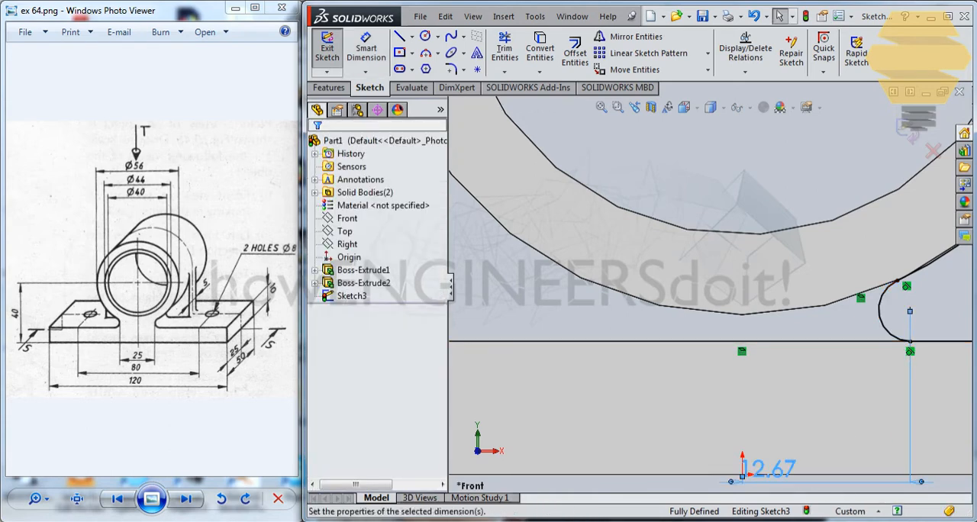
left_click(767, 467)
key("Delete")
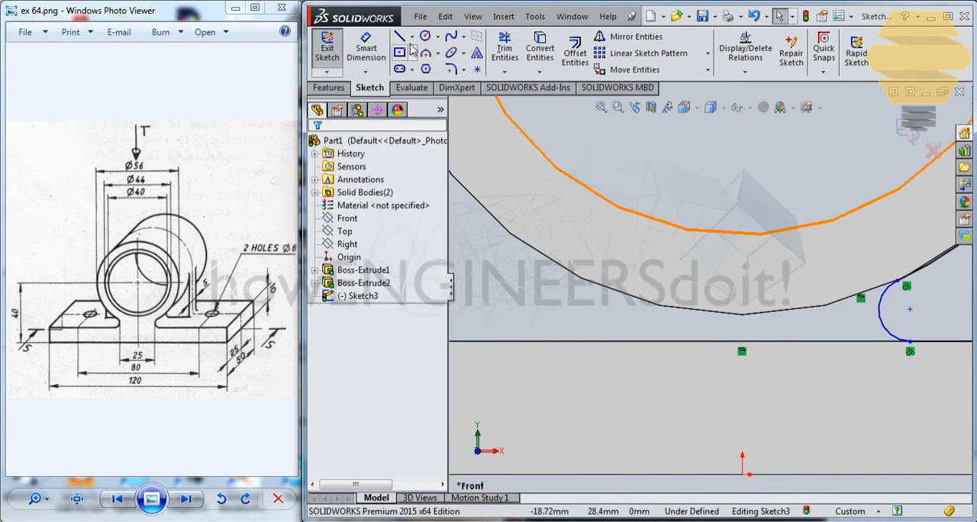
Sketch a vertical construction line about 9.6 mm long just beside the small arc, crossing the base plate's top edge
left_click(412, 37)
left_click(441, 68)
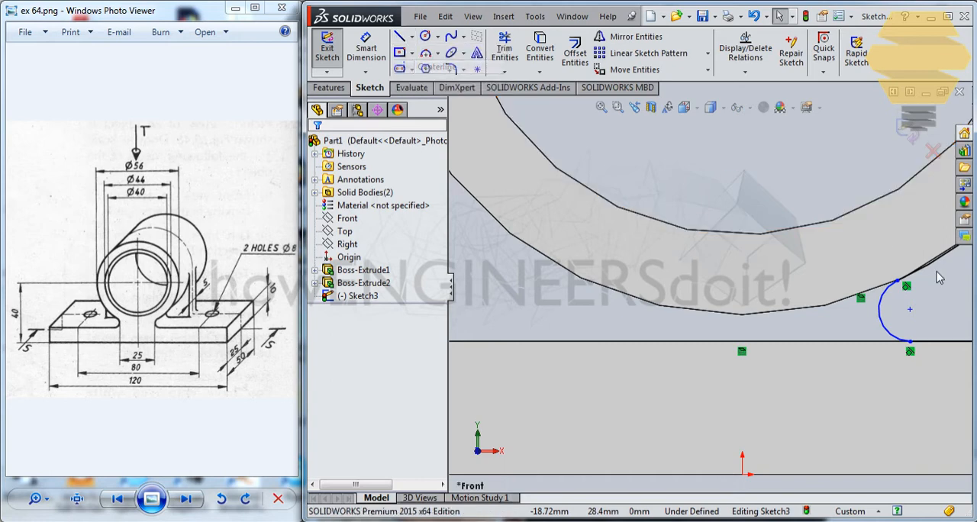
left_click(863, 268)
left_click(863, 395)
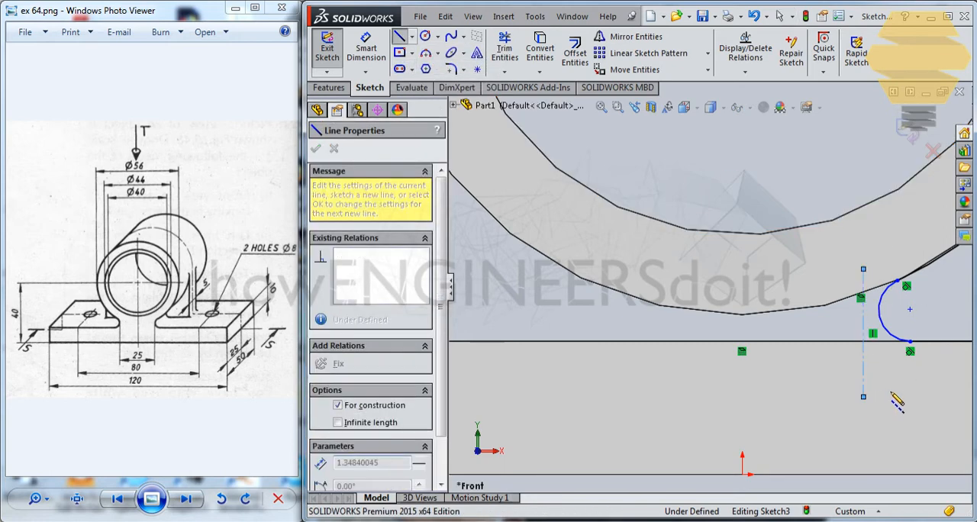
key("Escape")
Make the vertical construction line tangent to the small arc
left_click(863, 306)
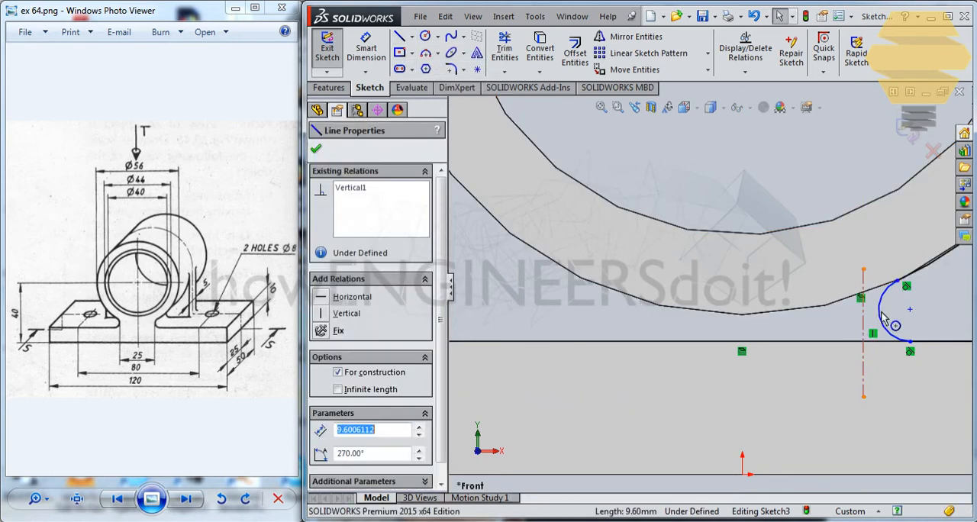
left_click(882, 317, "ctrl")
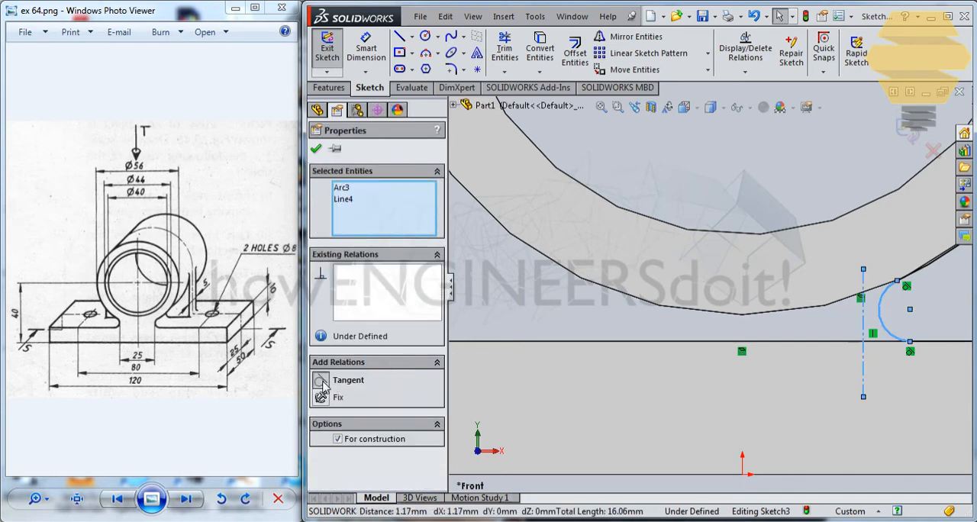
left_click(320, 381)
key("Escape")
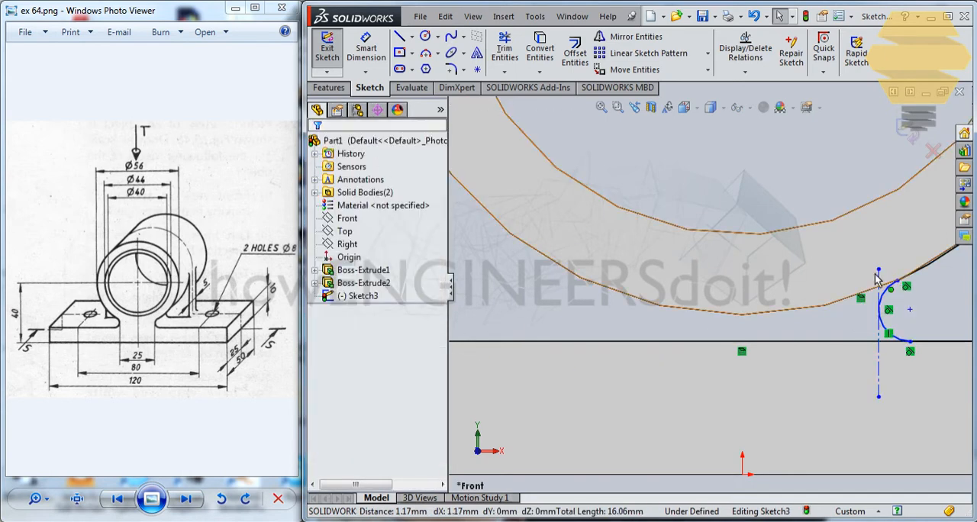
Dimension the vertical construction line horizontally from the origin at 12.5 mm and finish the web sketch
left_click(367, 50)
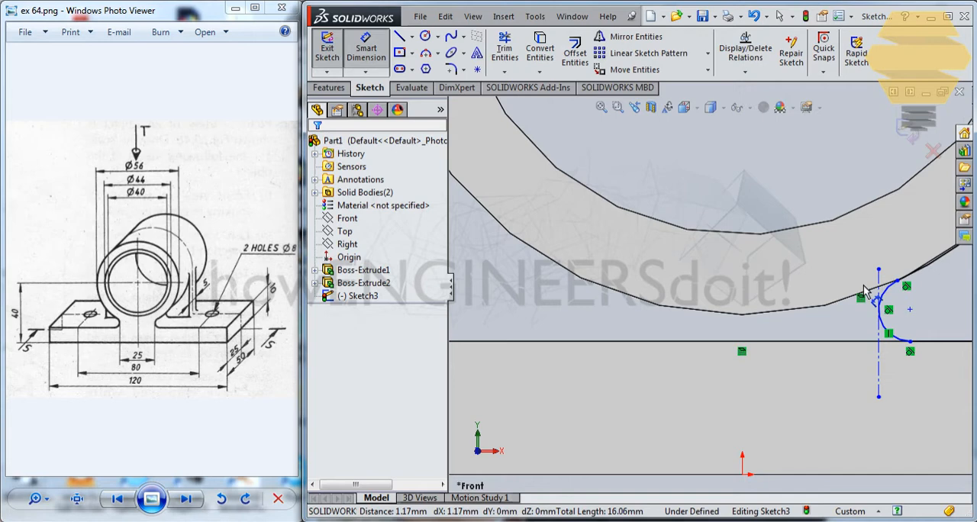
left_click(880, 369)
left_click(742, 473)
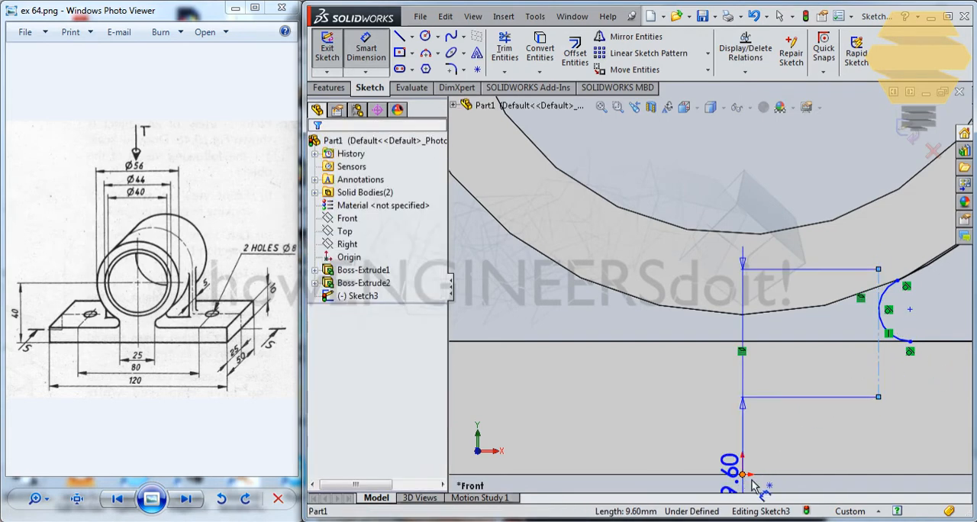
left_click(813, 427)
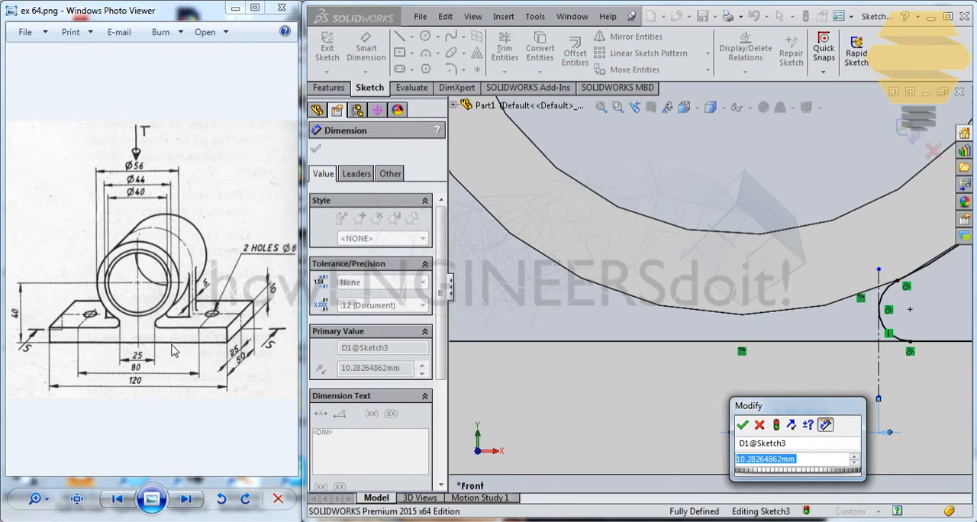
key("Return")
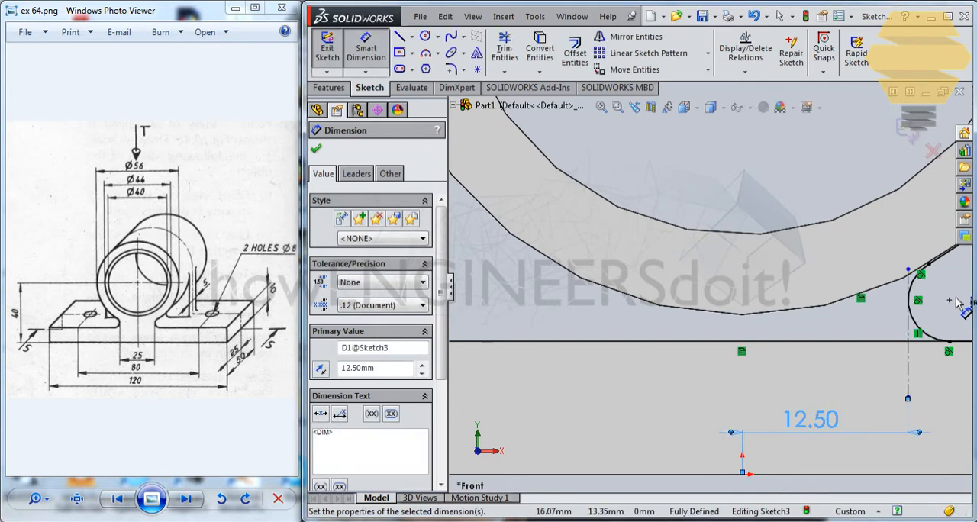
scroll(958, 303, "up", 5)
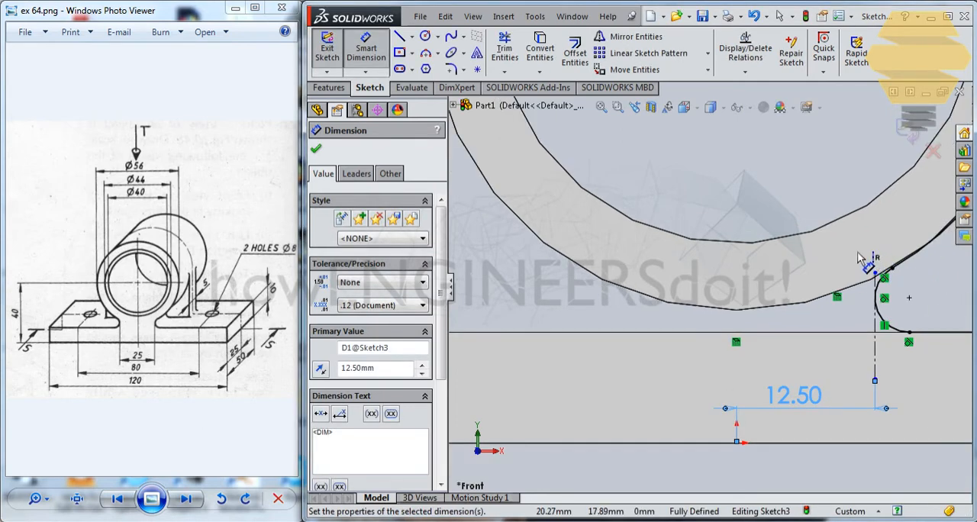
left_click(913, 131)
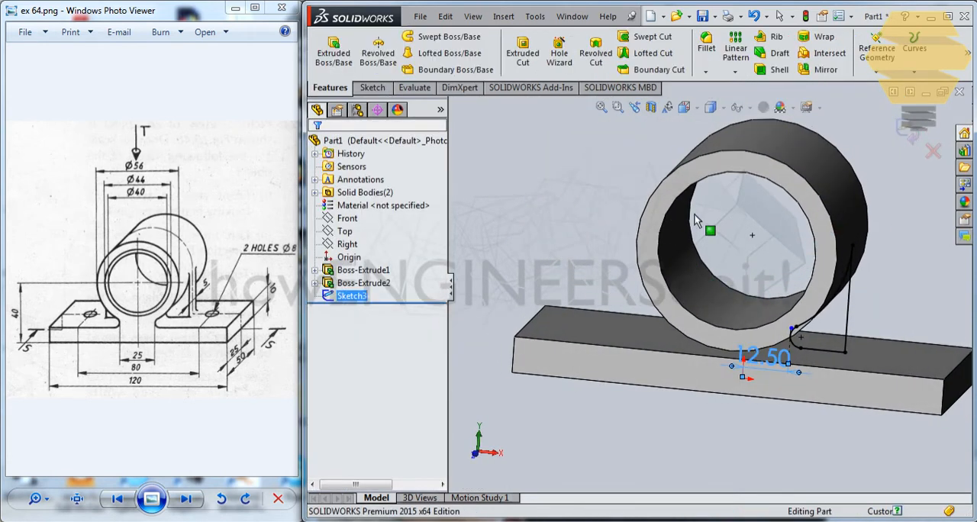
Extrude the web profile 2.5 mm blind in both directions from the sketch plane with merged result
left_click(329, 88)
left_click(333, 47)
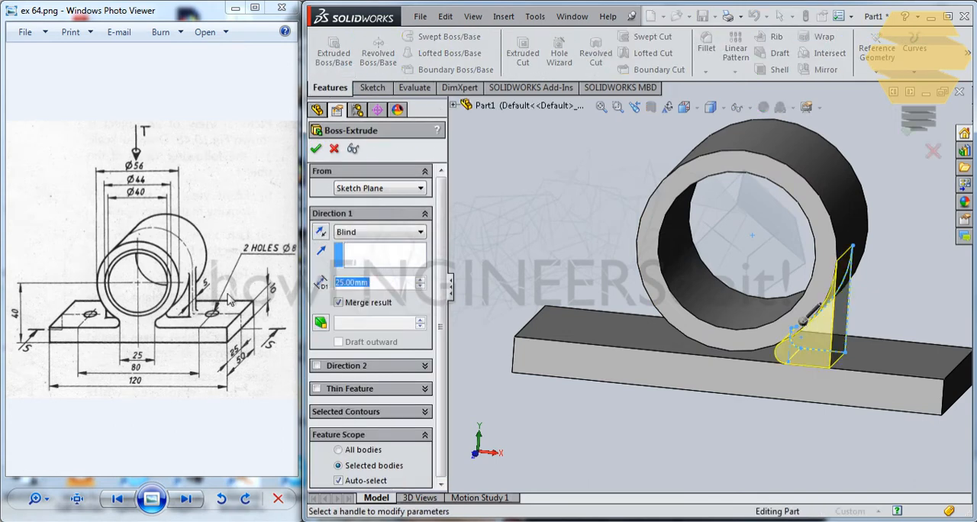
type("2.5")
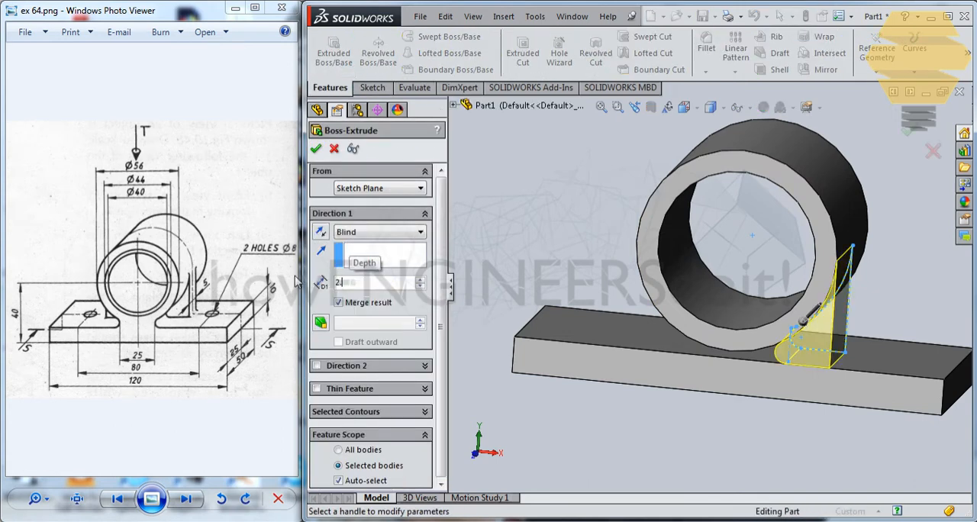
left_click(317, 366)
type("2.5")
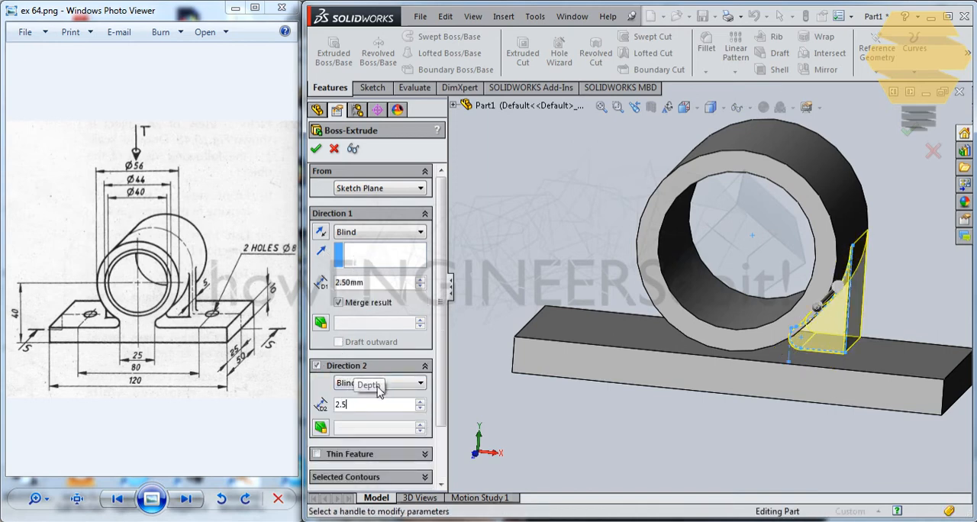
key("Return")
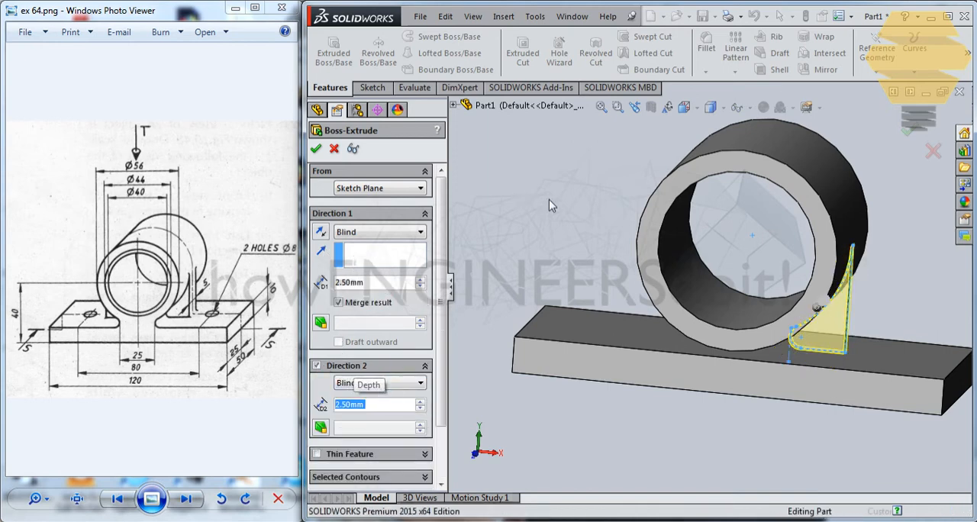
left_click(315, 148)
Mirror the extruded web about the Right plane to the other side of the cylinder
middle_click_drag(771, 224, 744, 238)
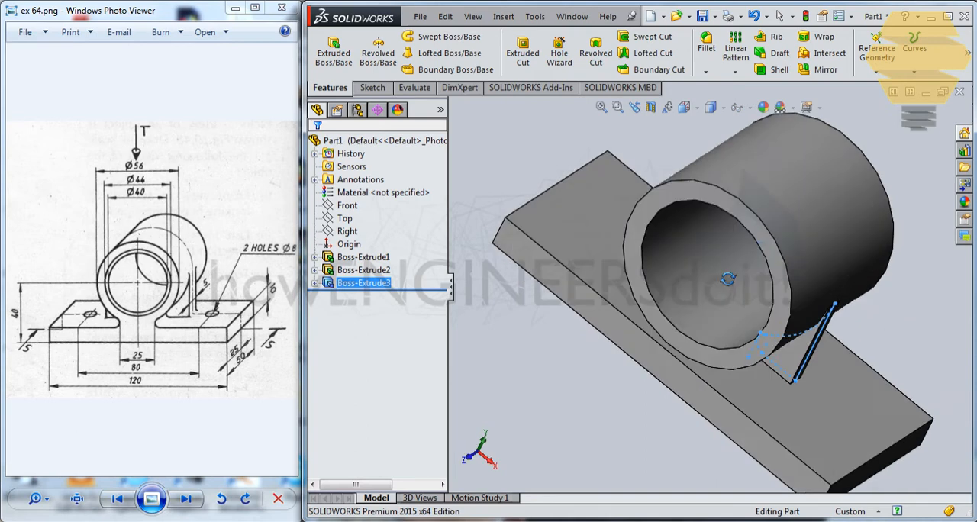
left_click(367, 287)
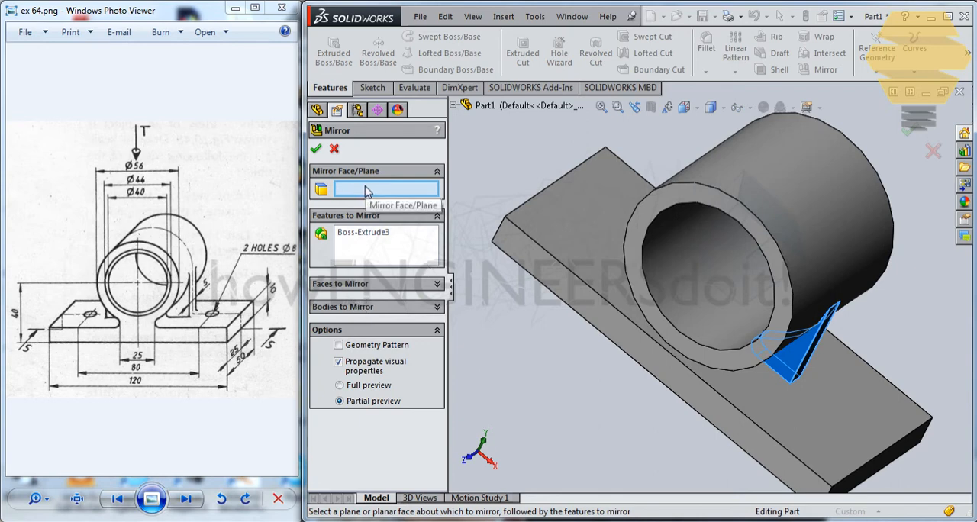
left_click(453, 105)
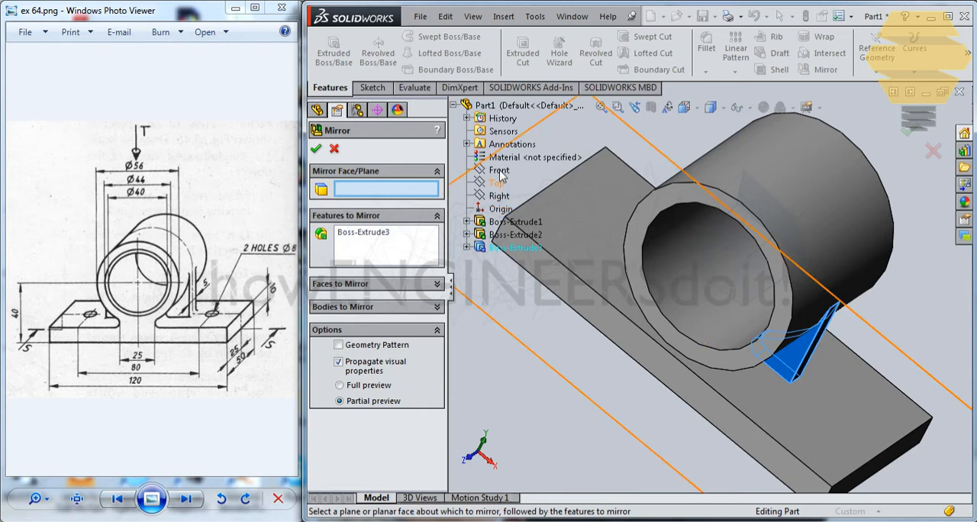
left_click(500, 198)
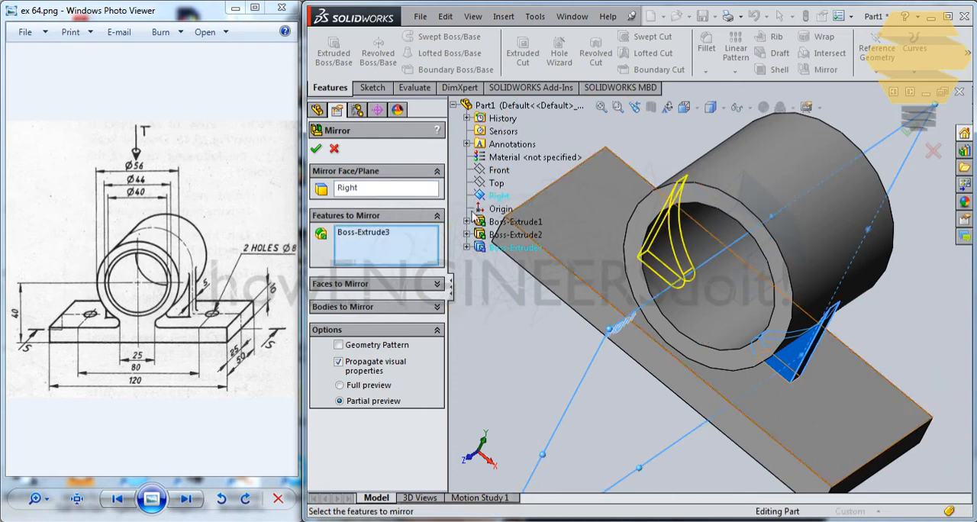
left_click(316, 148)
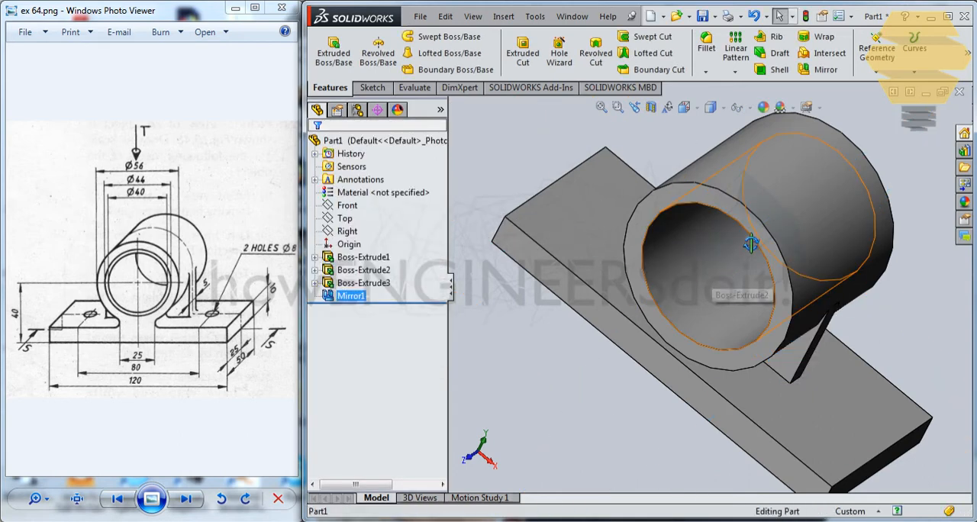
Start a new sketch on the Front plane
middle_click_drag(696, 266, 725, 290)
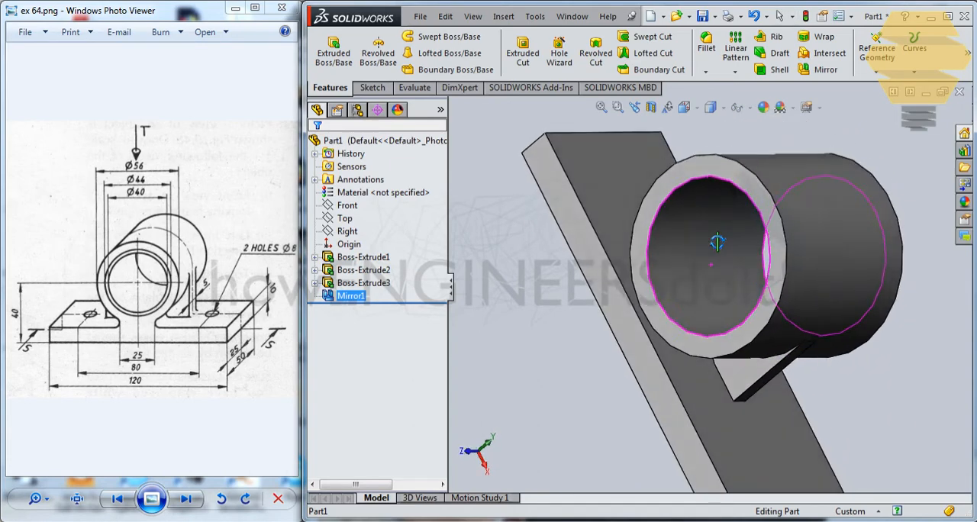
left_click(348, 205)
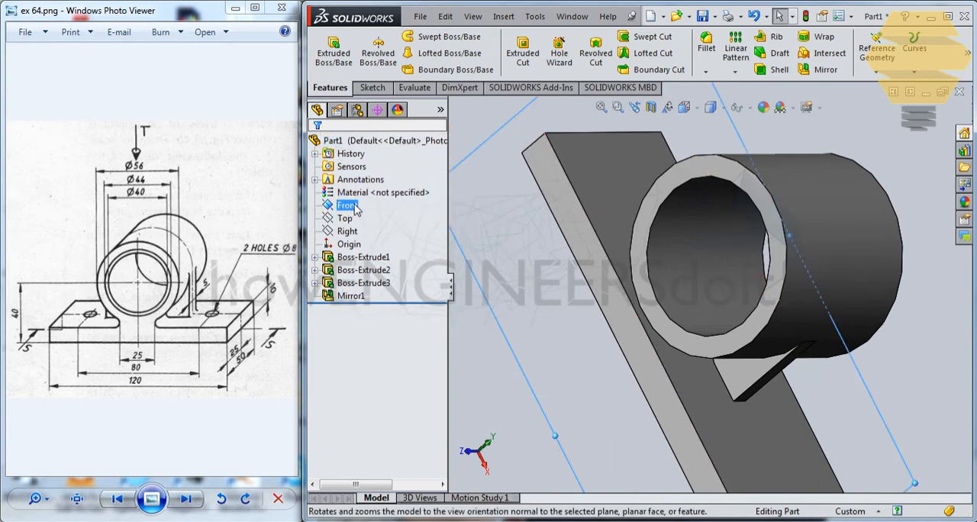
right_click(354, 207)
left_click(371, 209)
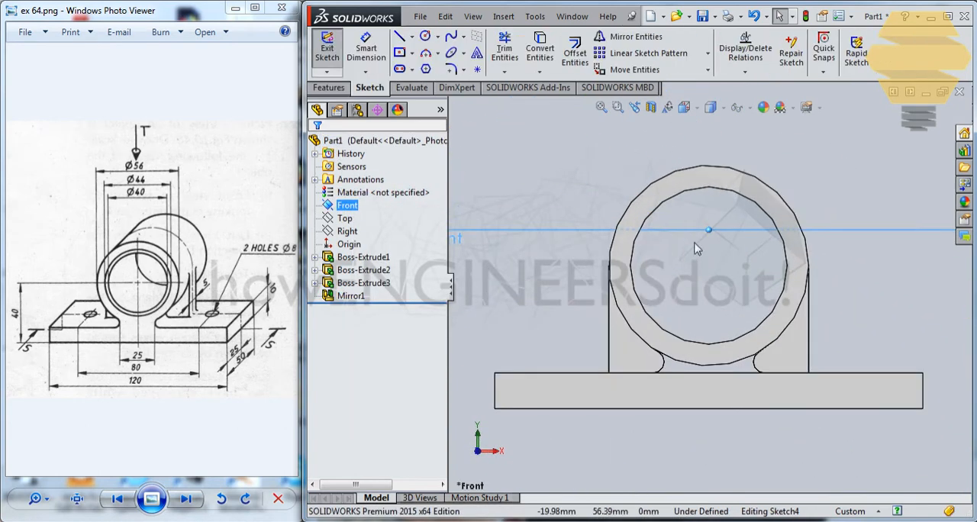
Convert the cylinder's outer circle, both small web arcs and the base plate's top edge into sketch entities
scroll(696, 248, "down", 5)
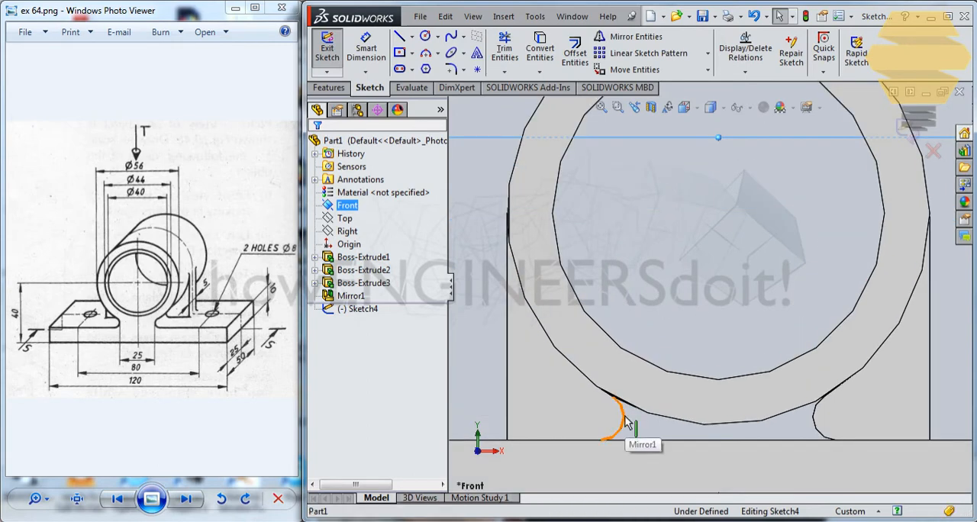
left_click(650, 424)
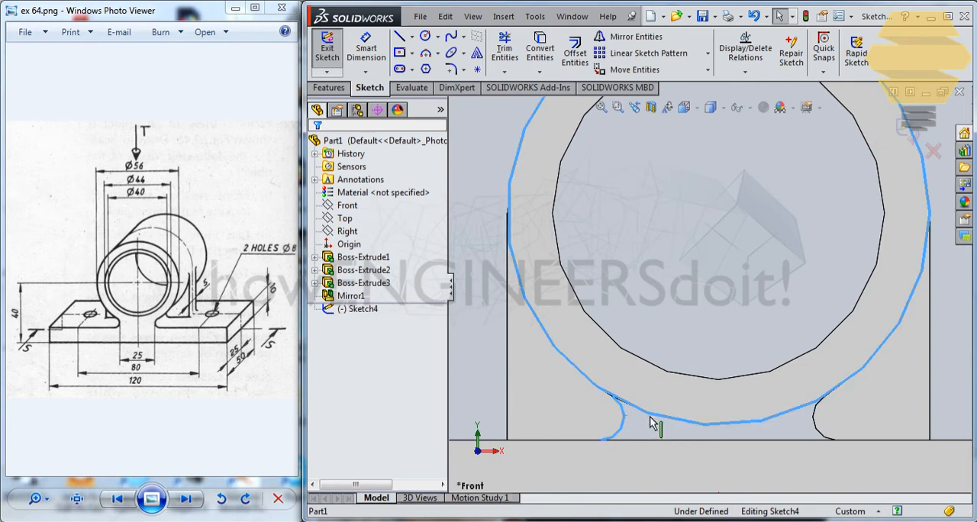
left_click(814, 432, "ctrl")
left_click(771, 442, "ctrl")
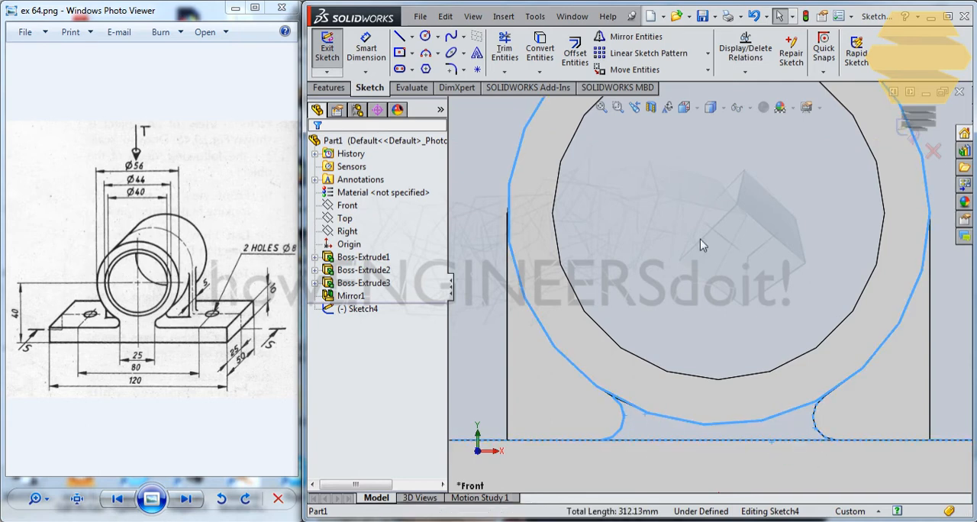
left_click(539, 47)
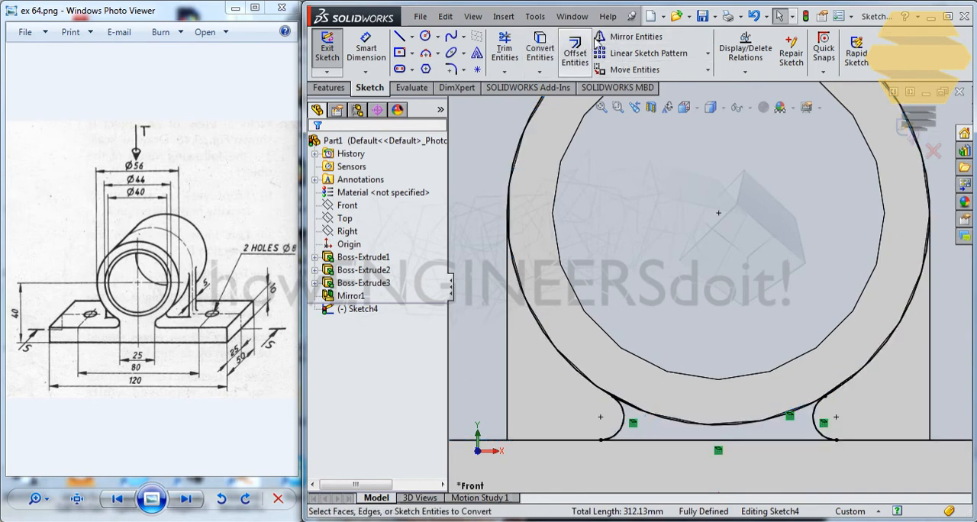
Trim the converted circle outside the two small arcs, leaving the closed web profile above the base plate, and finish the sketch
left_click(504, 49)
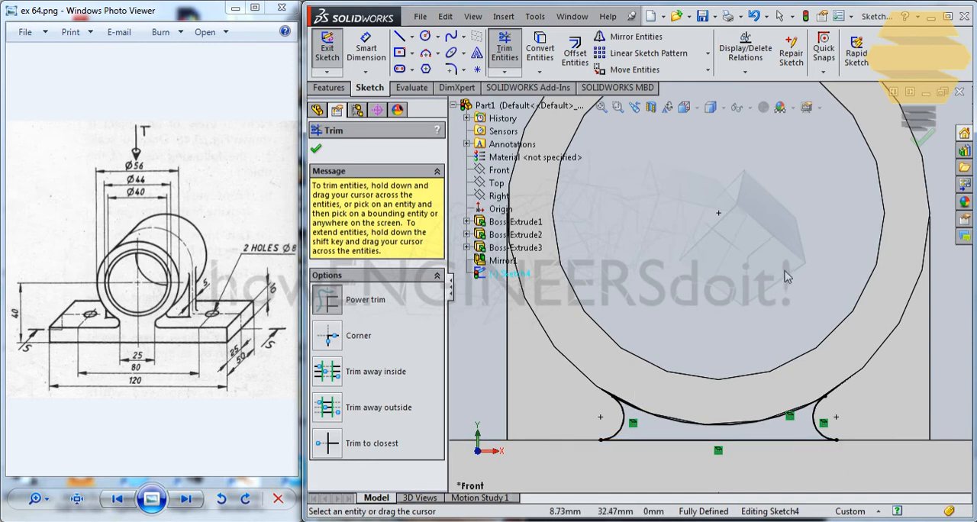
left_click(924, 138)
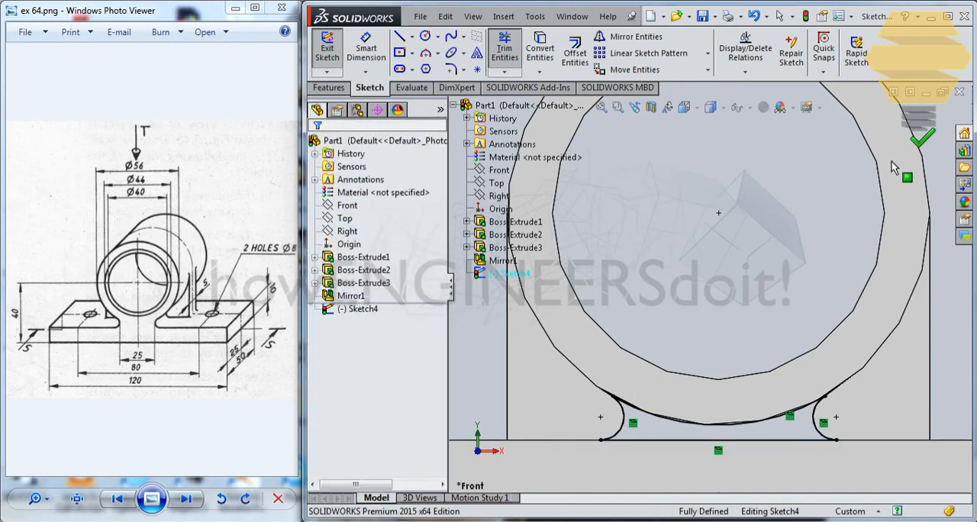
left_click(908, 140)
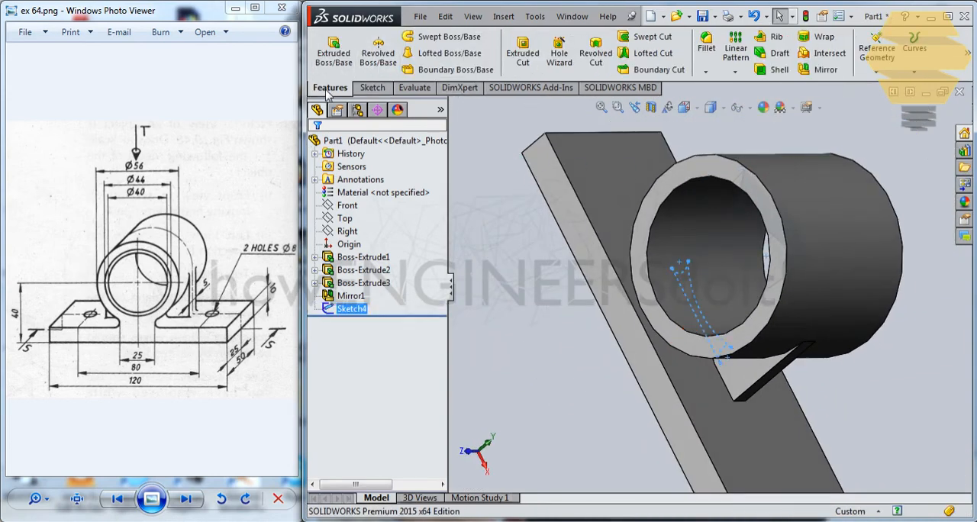
Extrude the central web profile 25 mm blind in both directions from the sketch plane with merged result
left_click(334, 52)
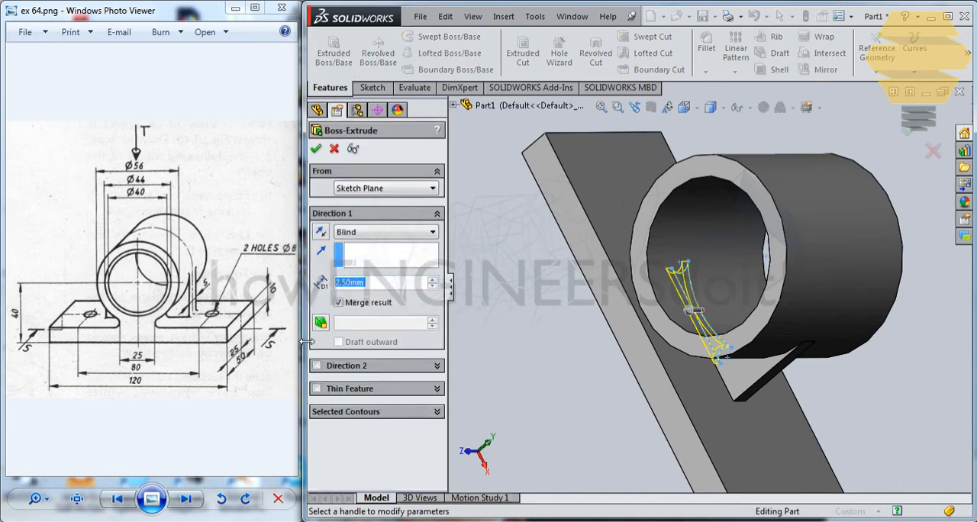
type("25")
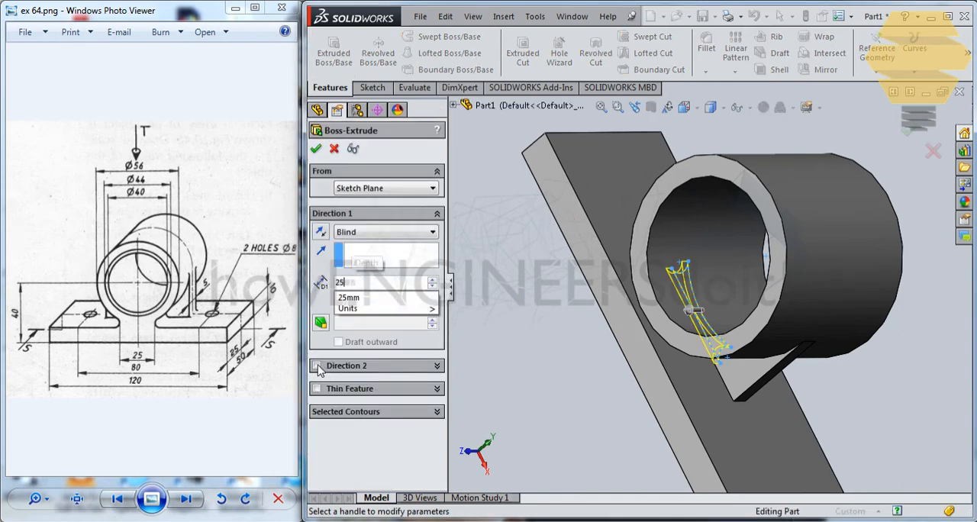
left_click(317, 365)
type("25")
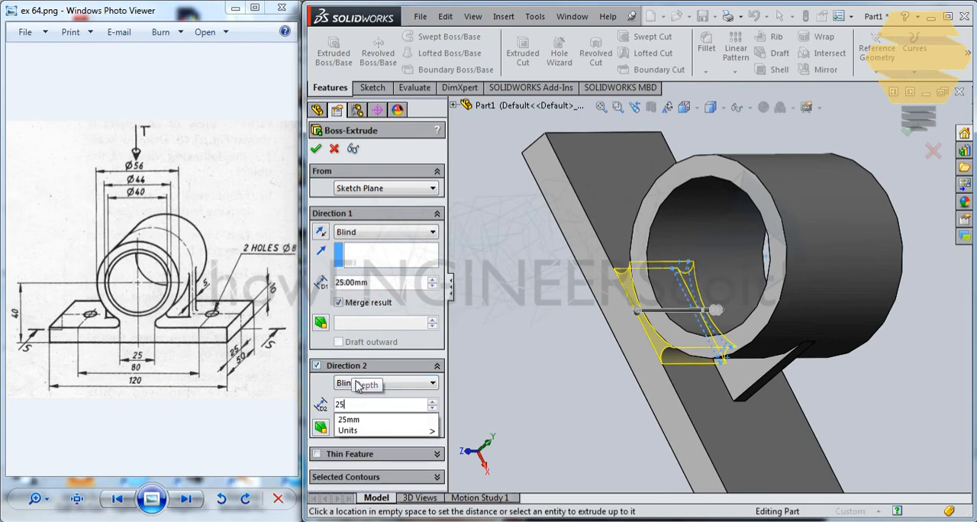
key("Return")
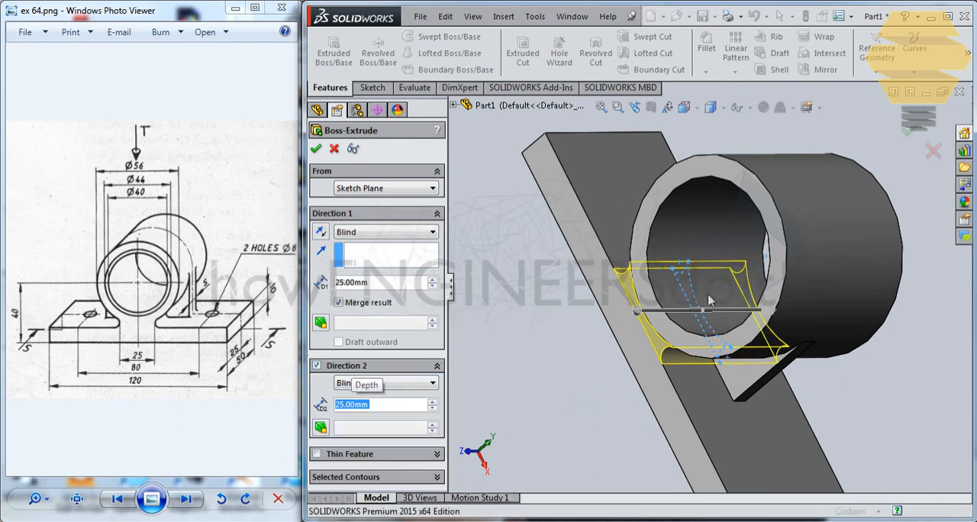
Sketch a circle of about 6.12 mm radius on the base plate's top face, beside the cylinder and level with the origin
middle_click_drag(708, 300, 535, 416)
middle_click(526, 330)
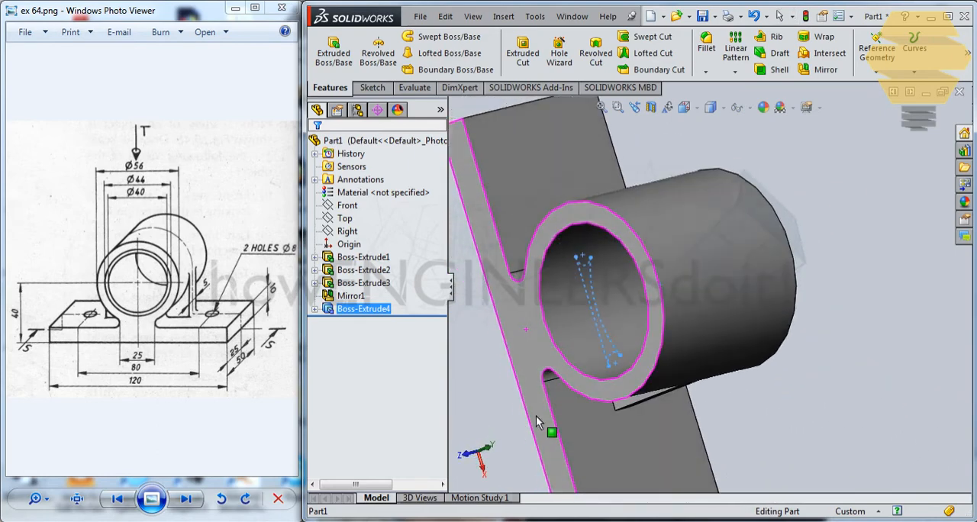
middle_click_drag(575, 353, 616, 388)
scroll(617, 388, "up", 3)
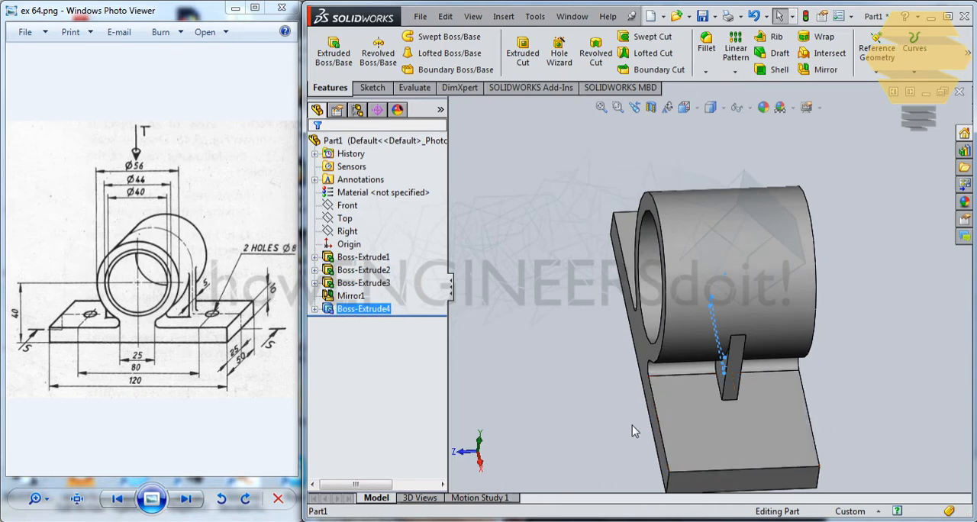
middle_click_drag(631, 426, 574, 406)
left_click(766, 429)
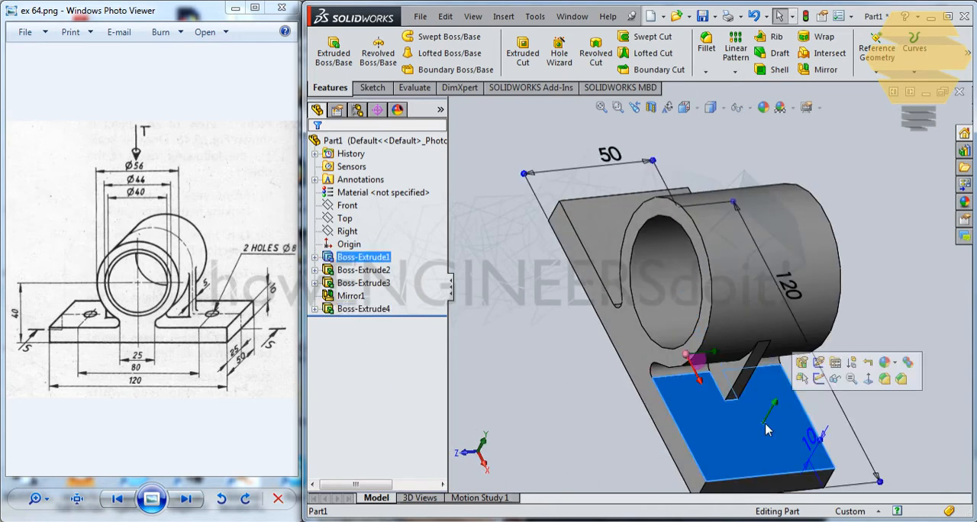
left_click(818, 378)
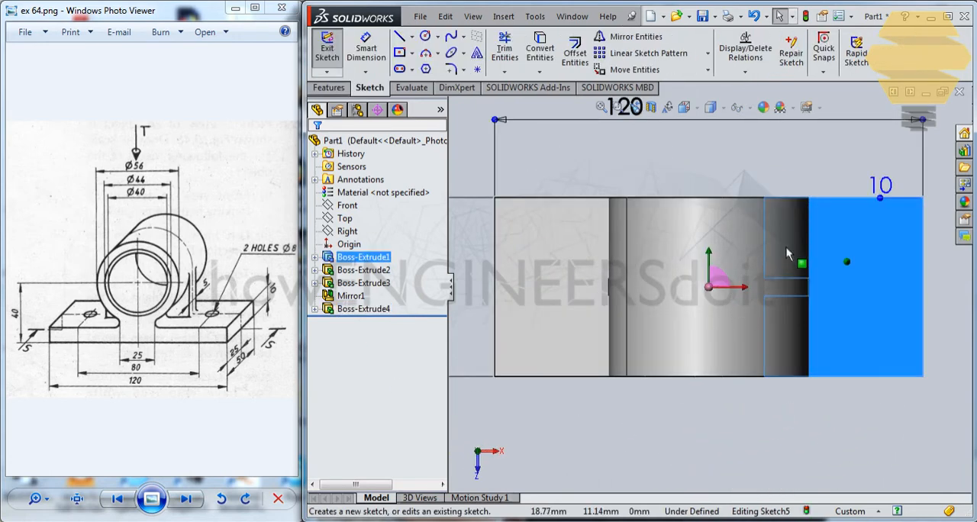
scroll(834, 232, "down", 1)
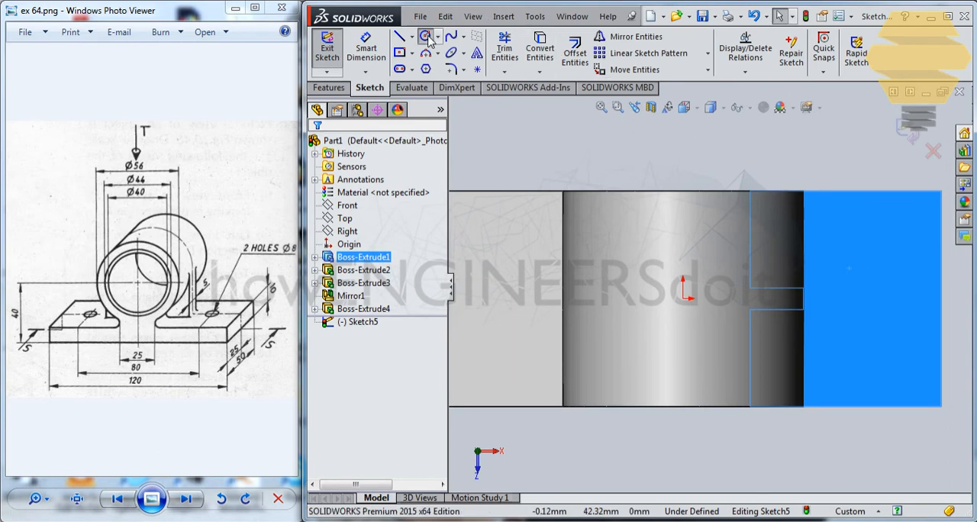
left_click(862, 298)
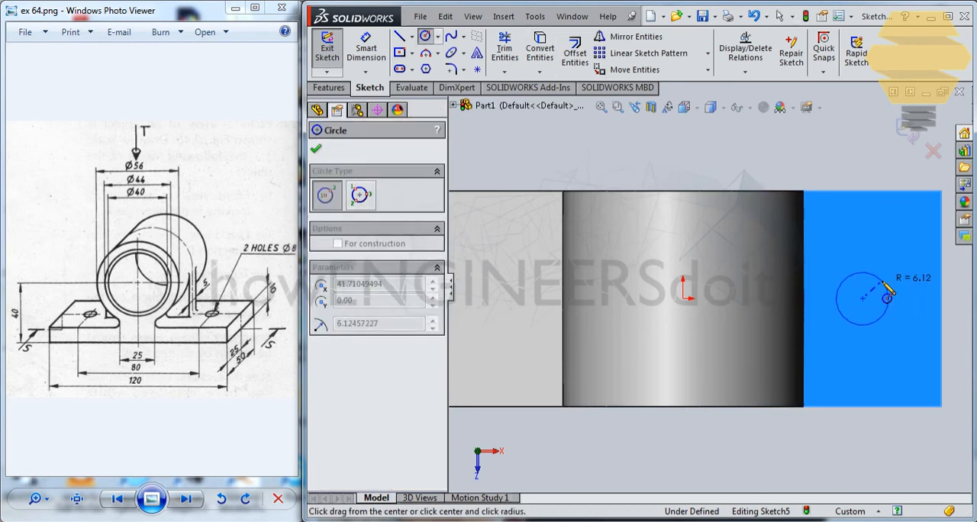
left_click(881, 282)
Dimension the sketched hole circle with a diameter of 8 mm
left_click(366, 47)
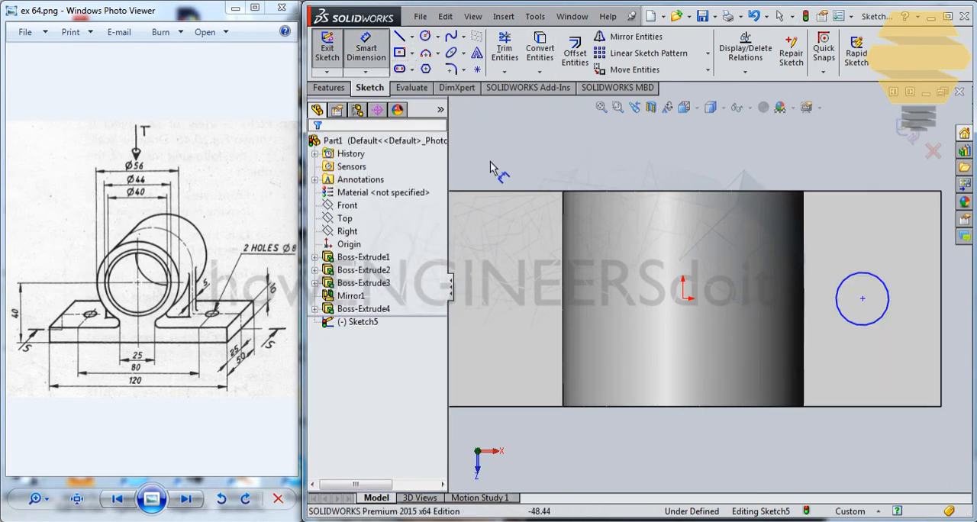
left_click(874, 279)
left_click(848, 160)
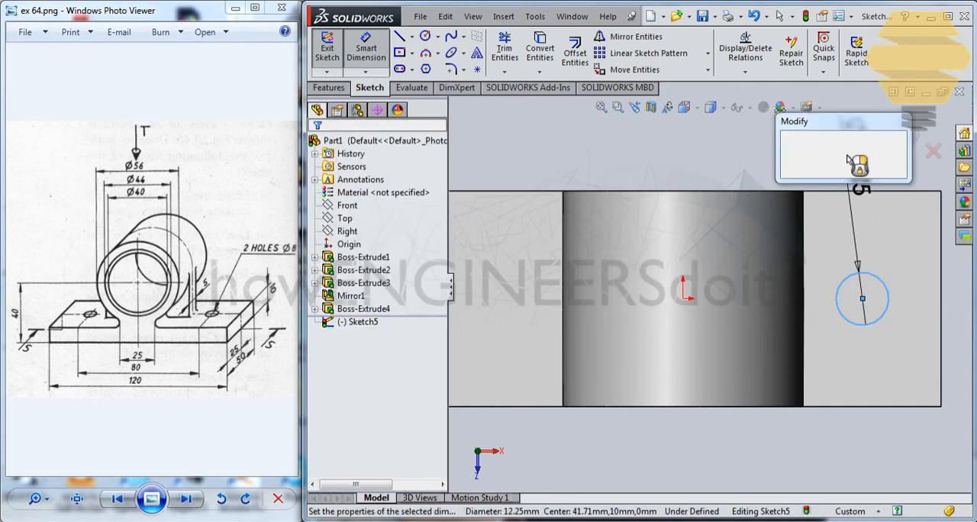
key("Return")
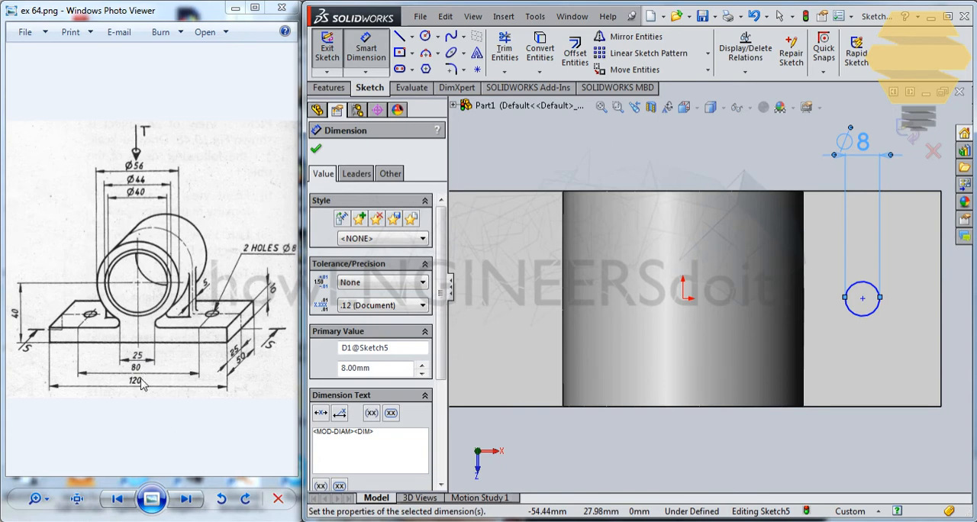
Dimension the circle's centre 40 mm from the origin and finish the sketch
left_click(683, 300)
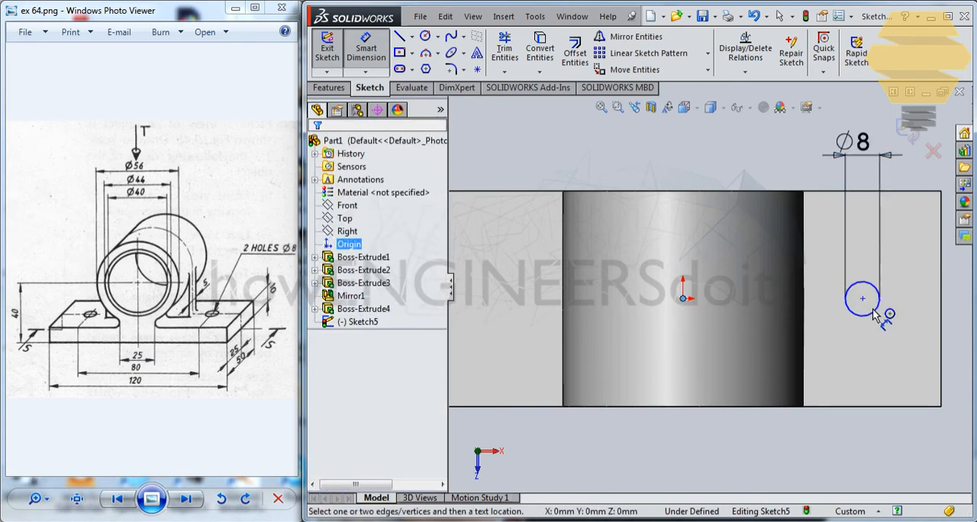
left_click(862, 299)
left_click(683, 297)
left_click(733, 144)
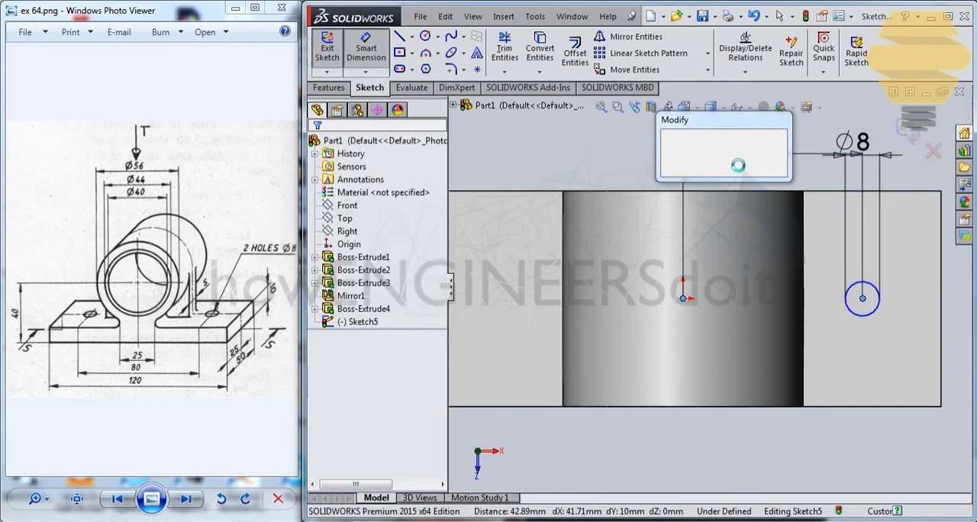
type("40")
key("Return")
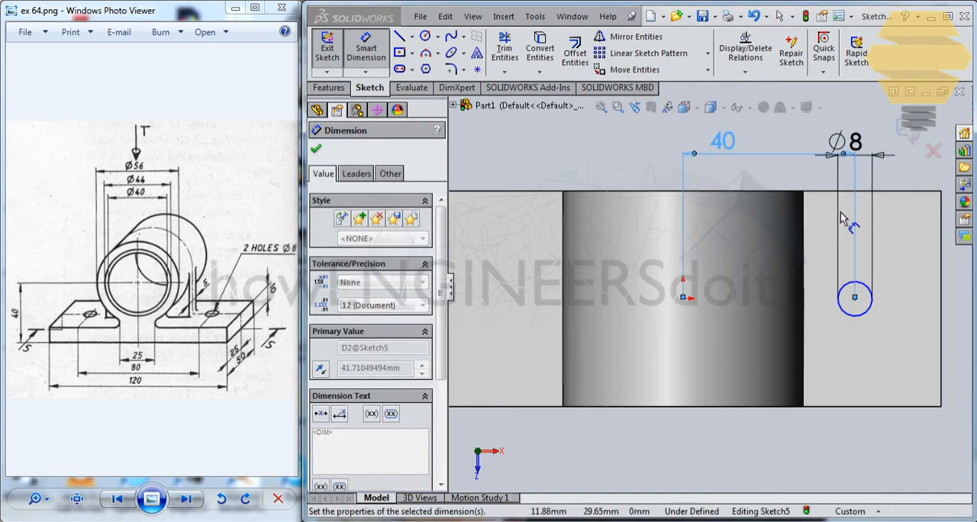
left_click(910, 133)
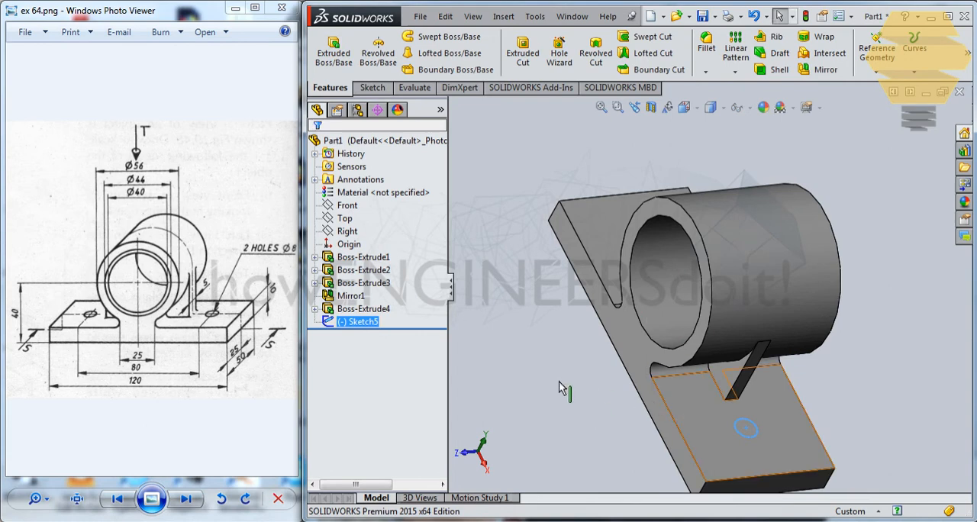
Reopen the hole sketch, add a Horizontal relation between the origin and the circle's centre, and finish the sketch
right_click(361, 323)
left_click(370, 282)
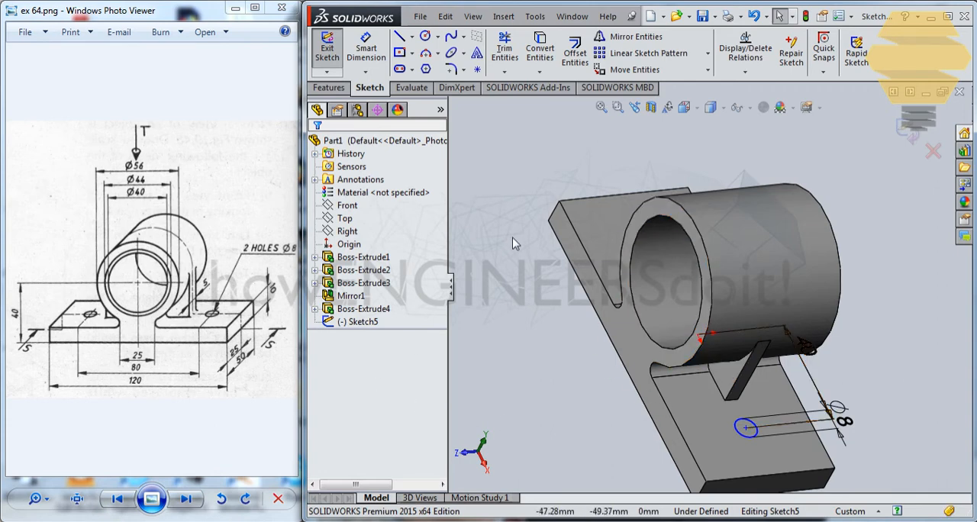
key("ctrl+8")
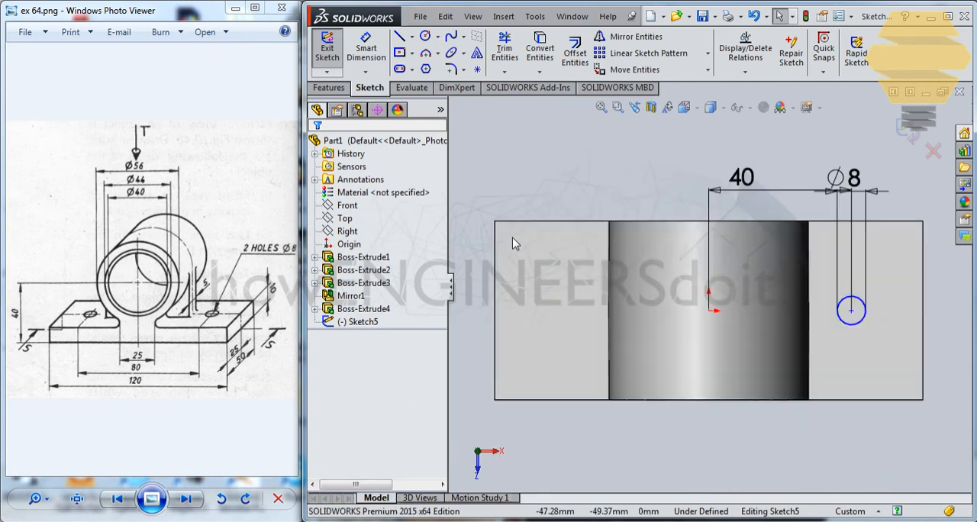
left_click(709, 311)
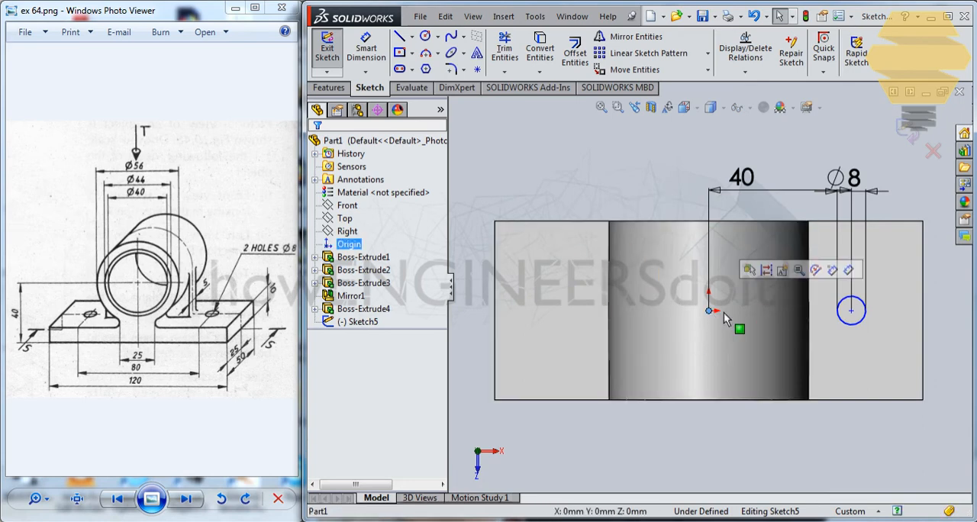
left_click(852, 310, "ctrl")
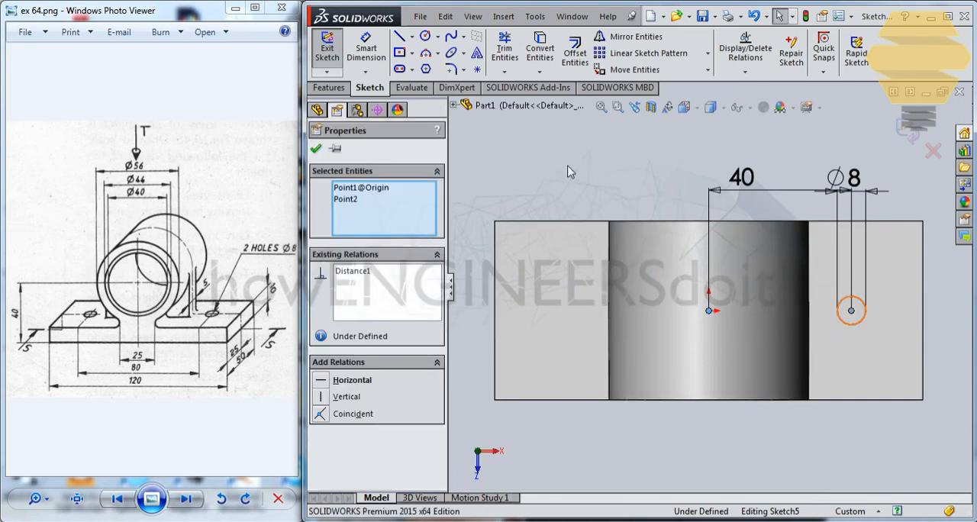
left_click(321, 381)
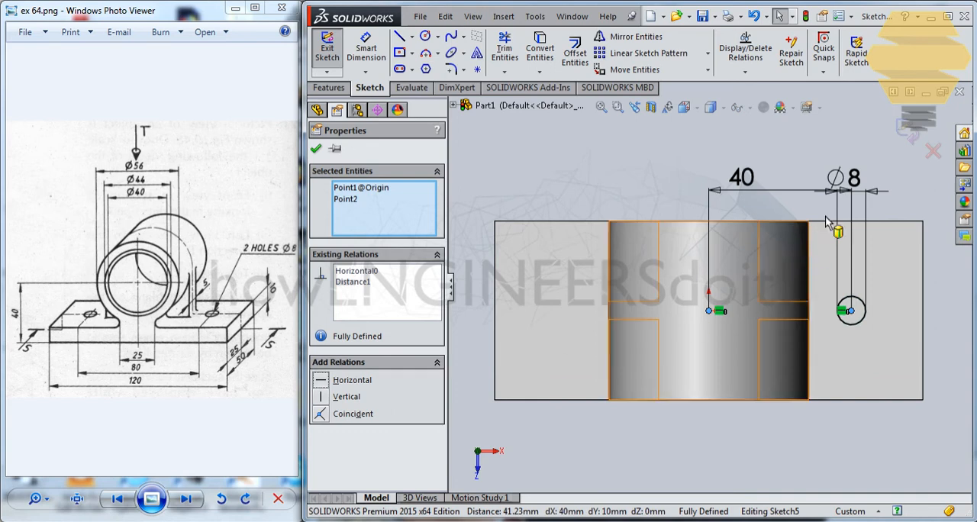
left_click(905, 127)
left_click(907, 128)
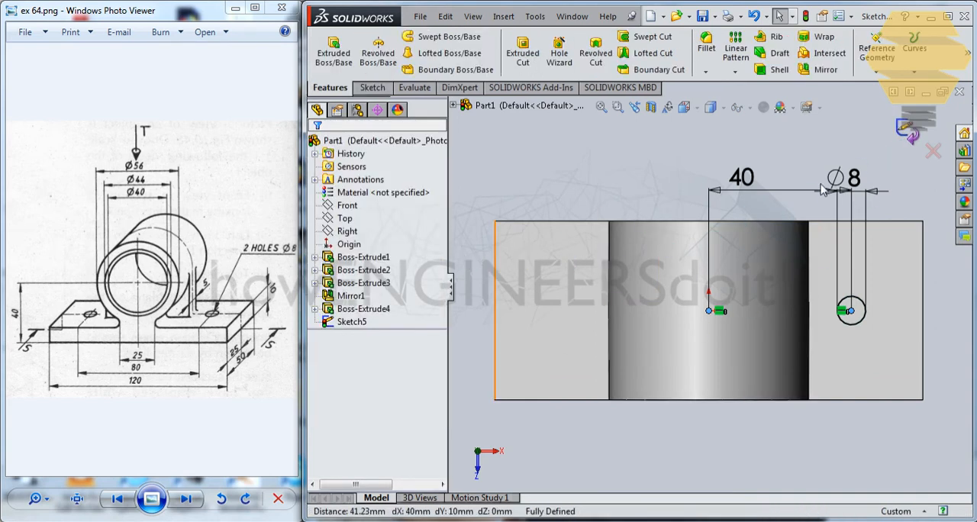
Cut-extrude the 8 mm circle through the base plate with the Up To Next end condition
left_click(352, 322)
middle_click_drag(629, 248, 629, 193)
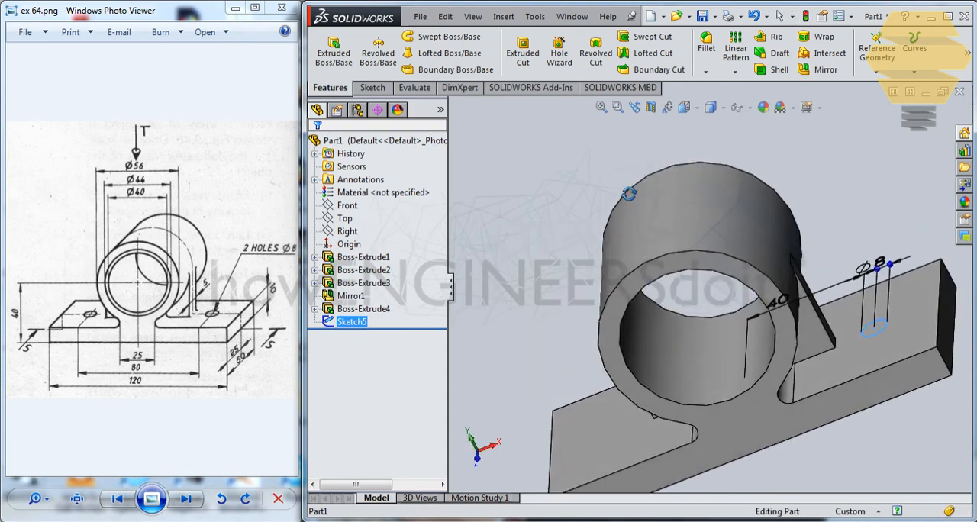
left_click(522, 53)
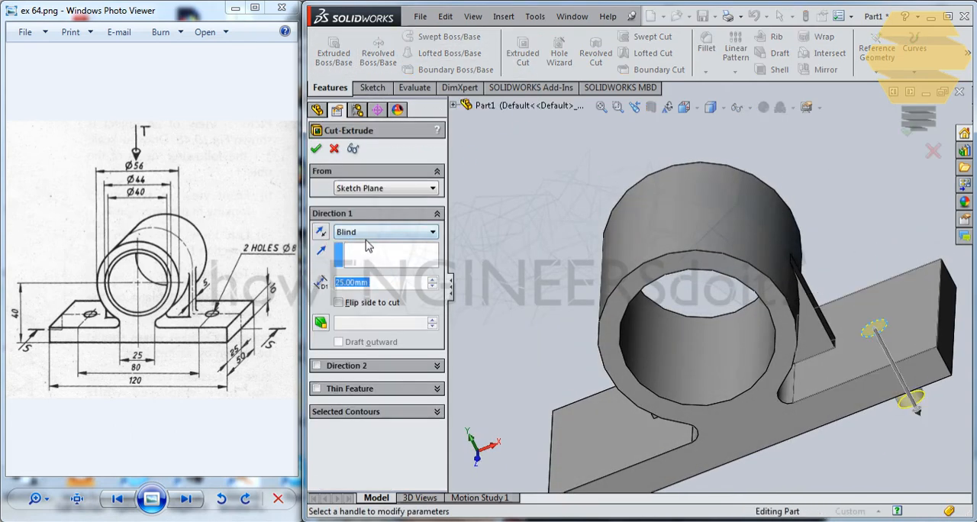
left_click(369, 237)
left_click(365, 273)
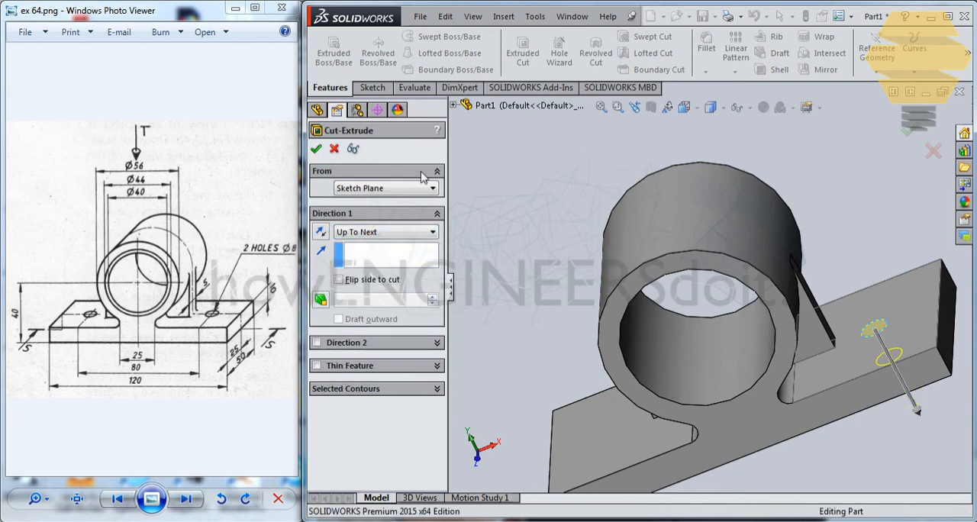
key("Return")
Mirror the hole cut about the Right plane to the other side of the base plate
middle_click_drag(654, 318, 470, 269)
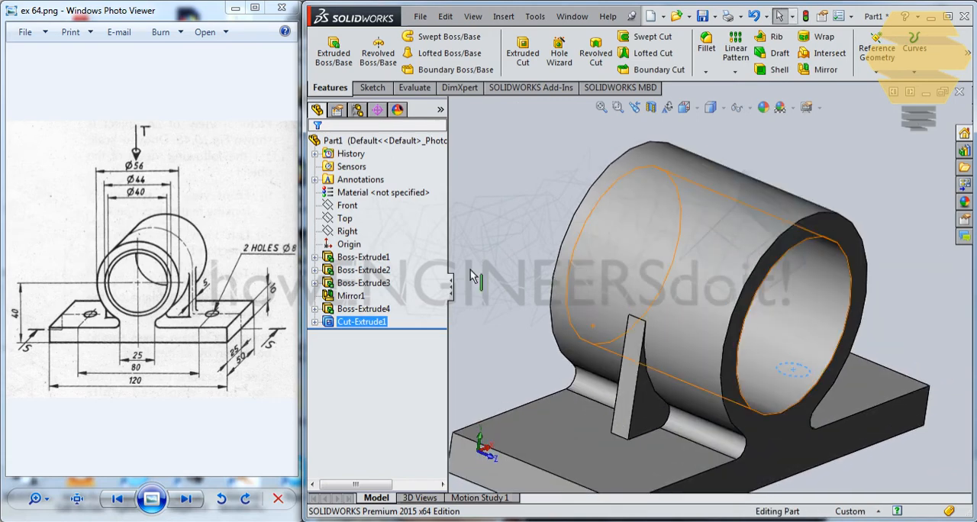
left_click(364, 325)
mouse_move(665, 308)
middle_mouse_down()
mouse_move(620, 311)
mouse_move(588, 283)
middle_mouse_up()
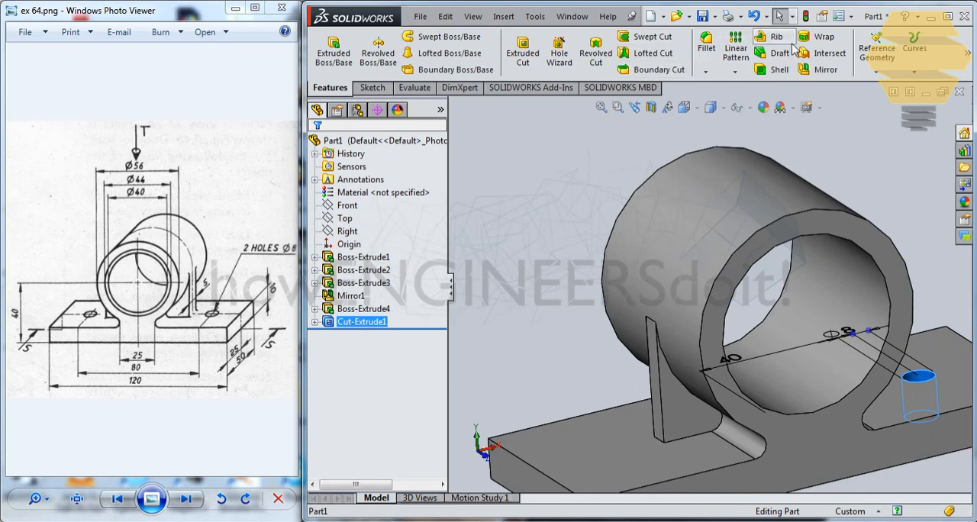
left_click(822, 70)
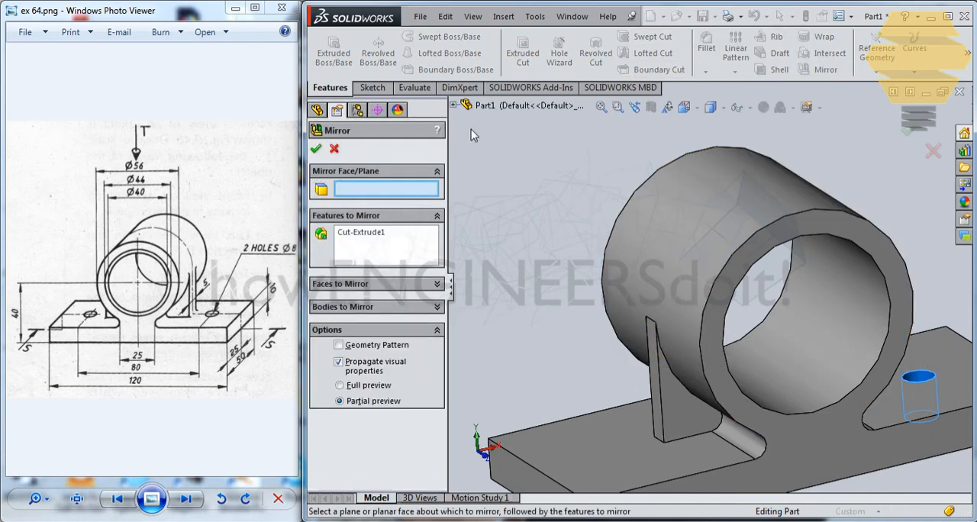
left_click(453, 105)
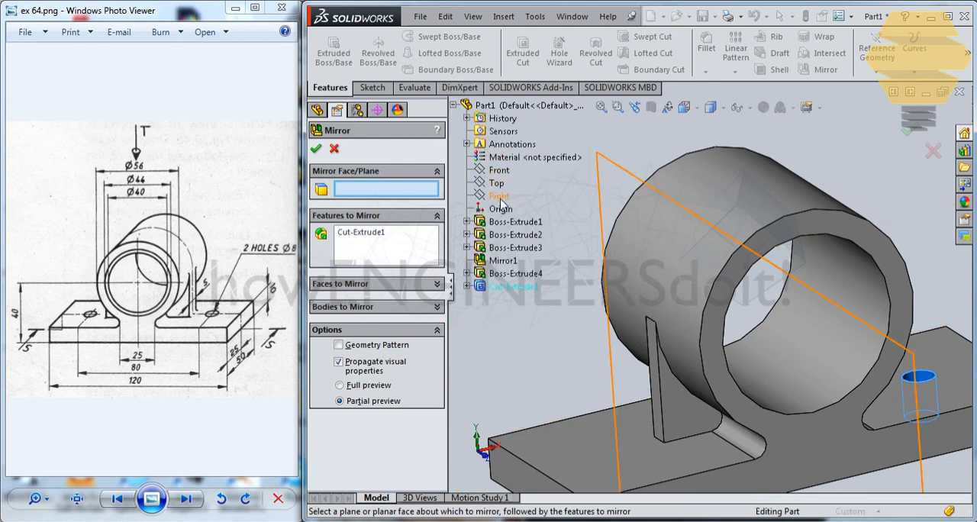
left_click(500, 197)
left_click(316, 149)
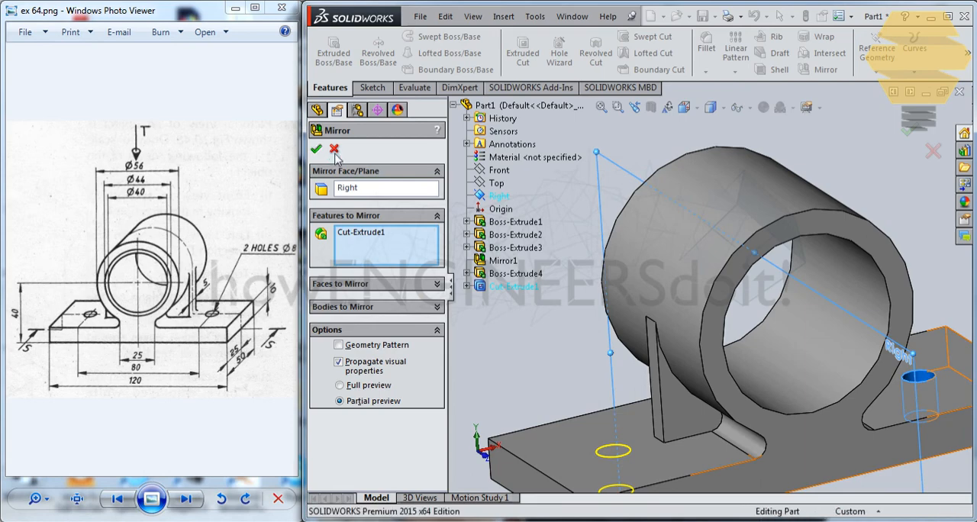
mouse_move(809, 276)
middle_mouse_down()
mouse_move(761, 280)
mouse_move(819, 277)
mouse_move(791, 276)
middle_mouse_up()
middle_click_drag(728, 291, 868, 284)
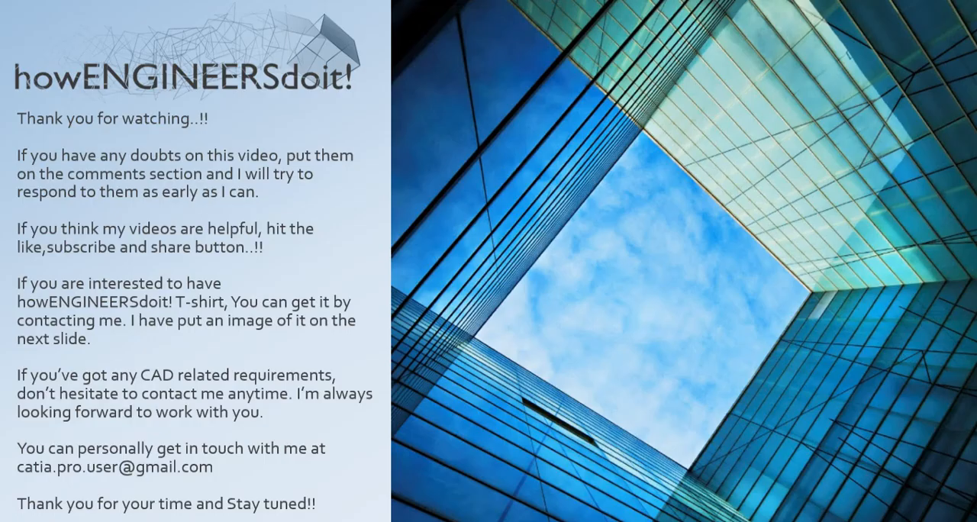